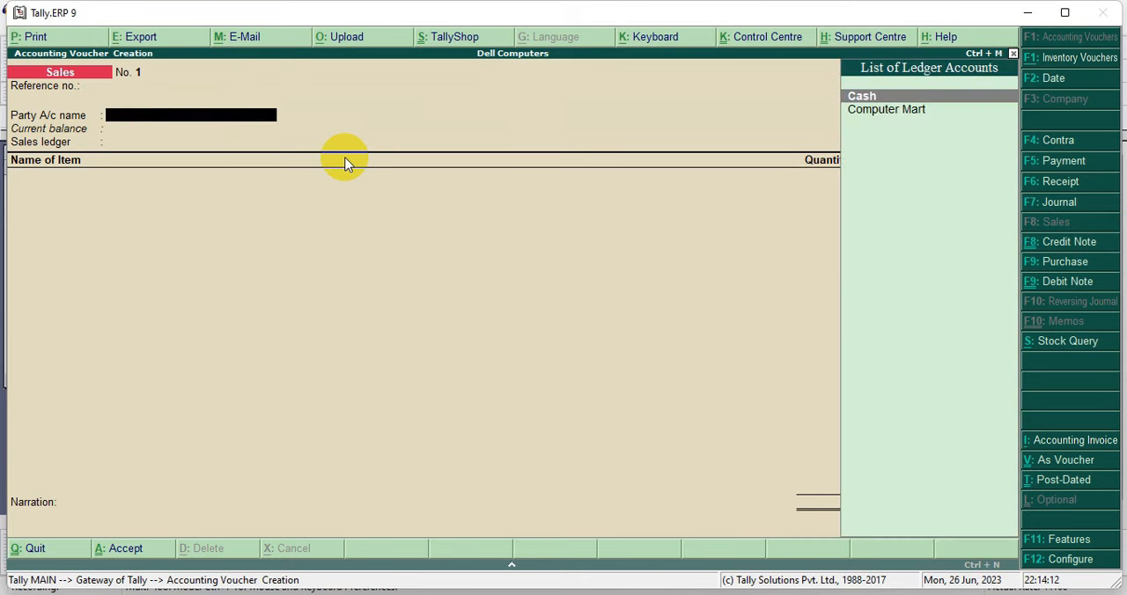
# Step: Start a new party ledger from the sales voucher and enter the customer's name, leaving the alias blank
pyautogui.hotkey('alt', 'c')
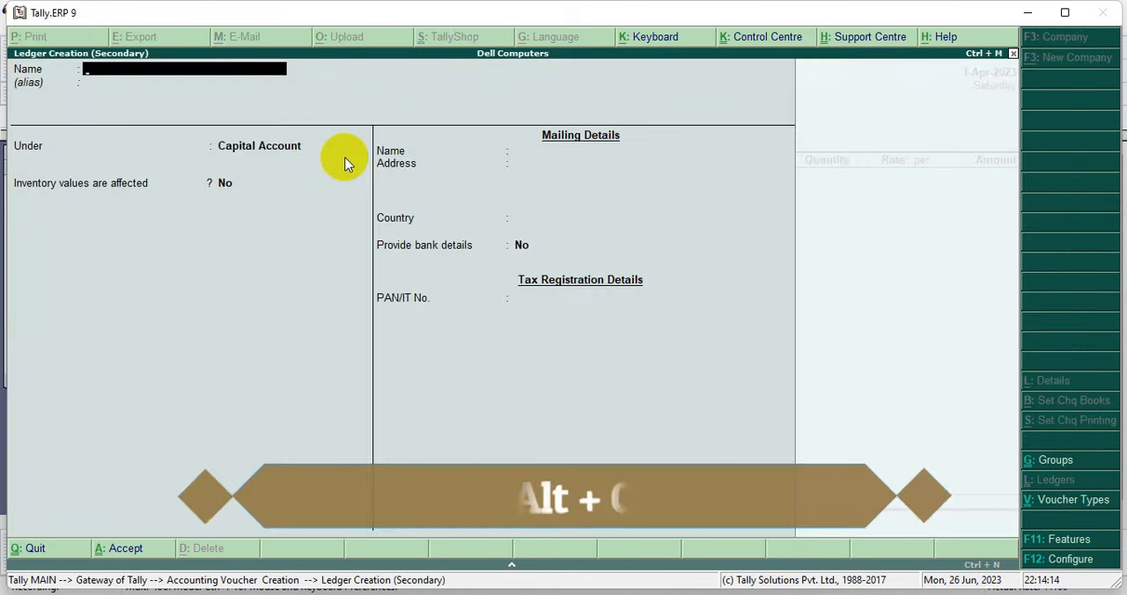
pyautogui.write('Nishant')
pyautogui.press('Return')
pyautogui.press('Return')
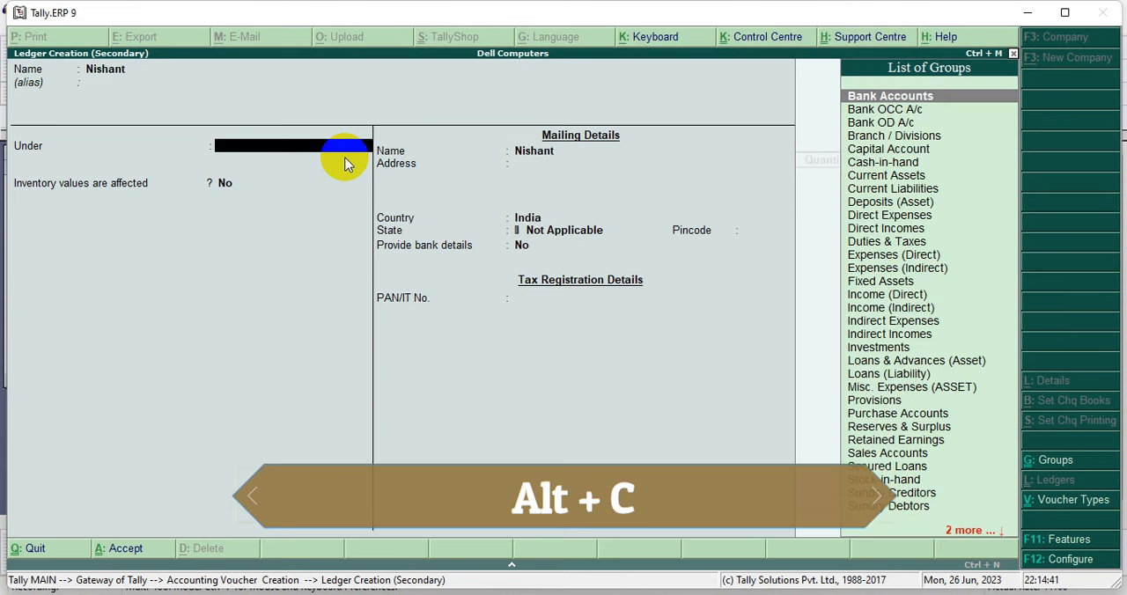
# Step: Save the customer's ledger under Sundry Debtors and accept the voucher's party details with the despatch and order fields blank
pyautogui.press('Down')
pyautogui.press('Down')
pyautogui.press('Down')
pyautogui.press('Down')
pyautogui.press('Down')
pyautogui.press('Down')
pyautogui.press('Down')
pyautogui.press('Down')
pyautogui.press('Down')
pyautogui.press('Down')
pyautogui.press('Down')
pyautogui.press('Down')
pyautogui.press('Down')
pyautogui.press('Down')
pyautogui.press('Down')
pyautogui.press('Down')
pyautogui.press('Down')
pyautogui.press('Down')
pyautogui.press('Down')
pyautogui.press('Down')
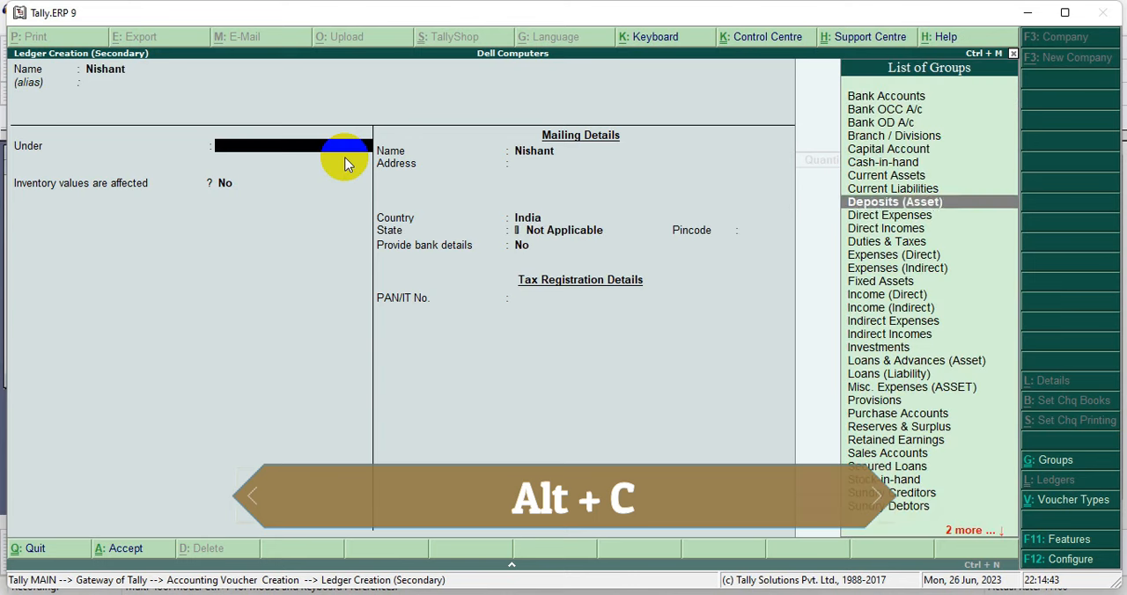
pyautogui.press('Down')
pyautogui.press('Down')
pyautogui.press('Down')
pyautogui.press('Down')
pyautogui.press('Down')
pyautogui.press('Down')
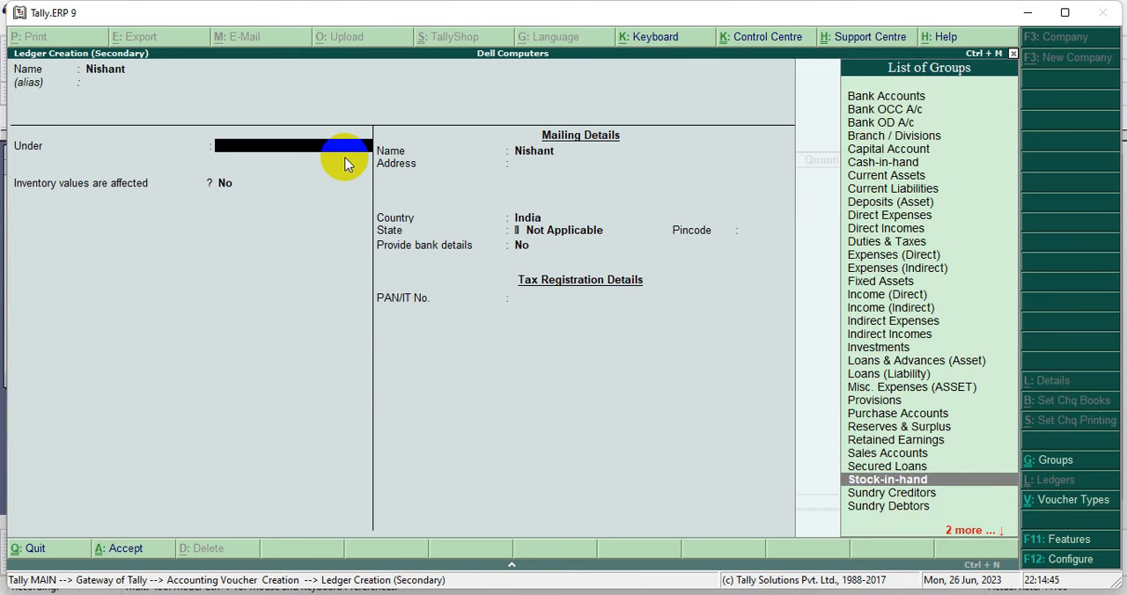
pyautogui.press('Down')
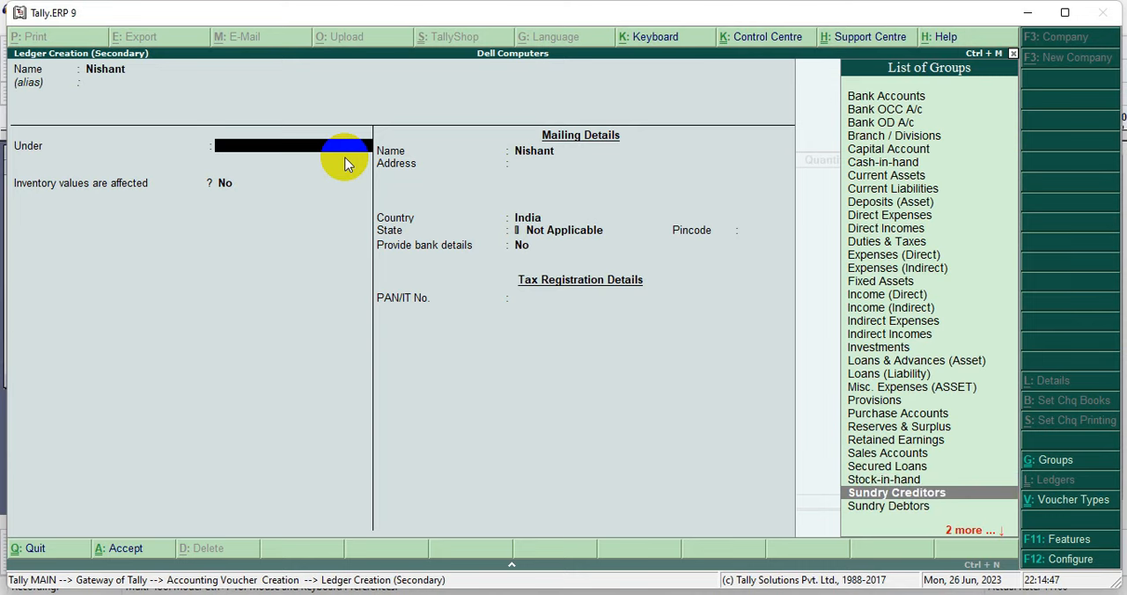
pyautogui.press('Down')
pyautogui.press('Return')
pyautogui.press('Return')
pyautogui.press('Return')
pyautogui.press('Return')
pyautogui.press('Return')
pyautogui.press('Return')
pyautogui.press('Return')
pyautogui.press('Return')
pyautogui.press('Return')
pyautogui.press('Return')
pyautogui.press('Return')
pyautogui.press('Return')
pyautogui.press('Return')
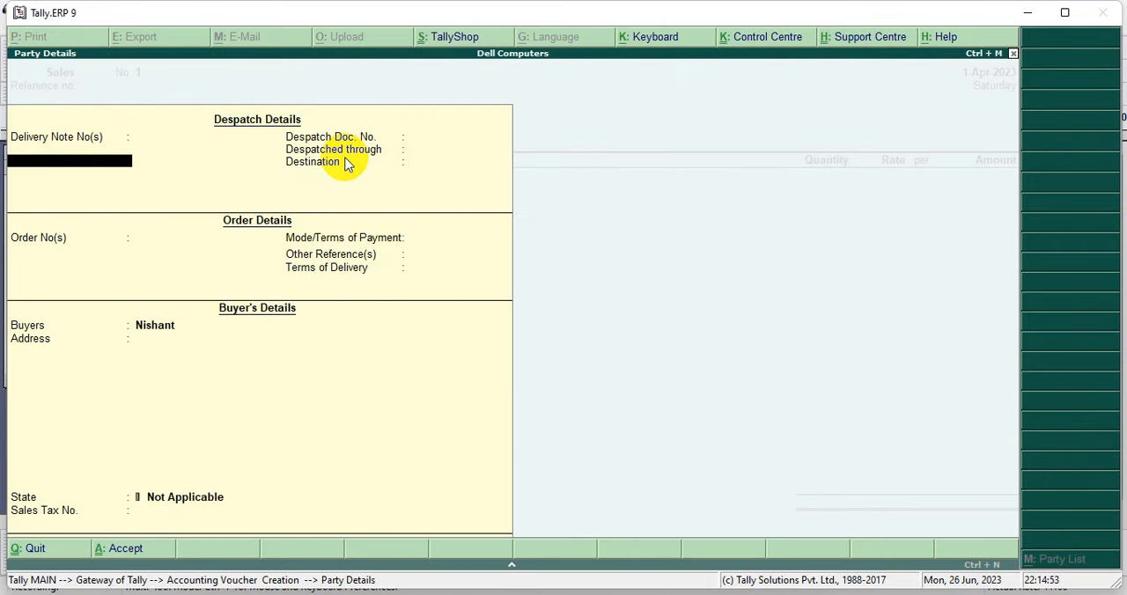
pyautogui.hotkey('ctrl', 'a')
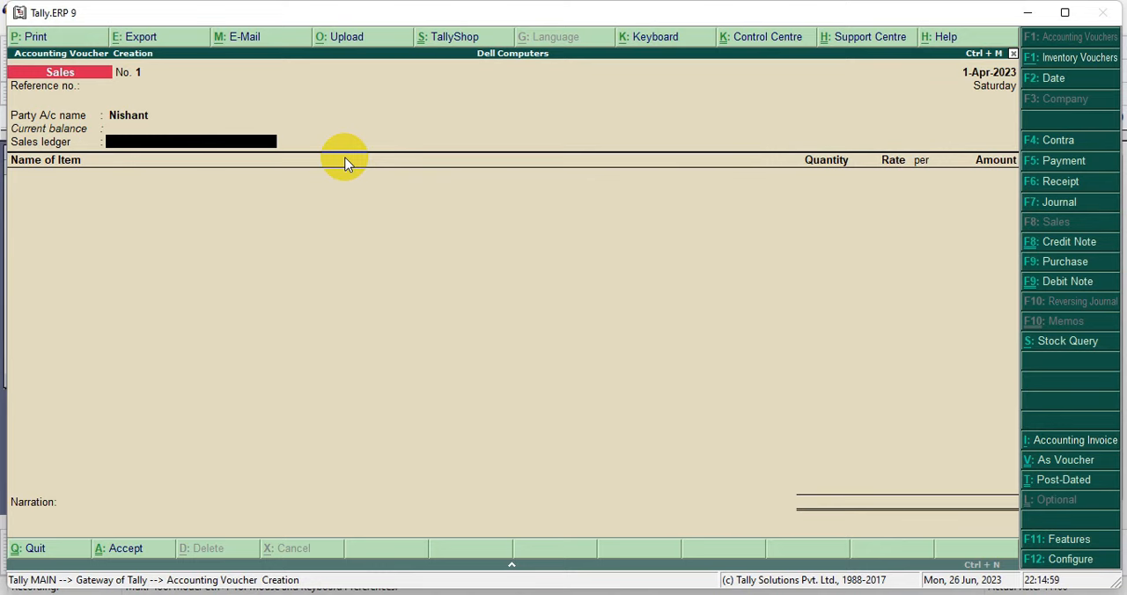
# Step: Create a ledger named Sales under Sales Accounts with inventory values affected, and use it as the voucher's sales ledger
pyautogui.hotkey('alt', 'c')
pyautogui.write('Sales')
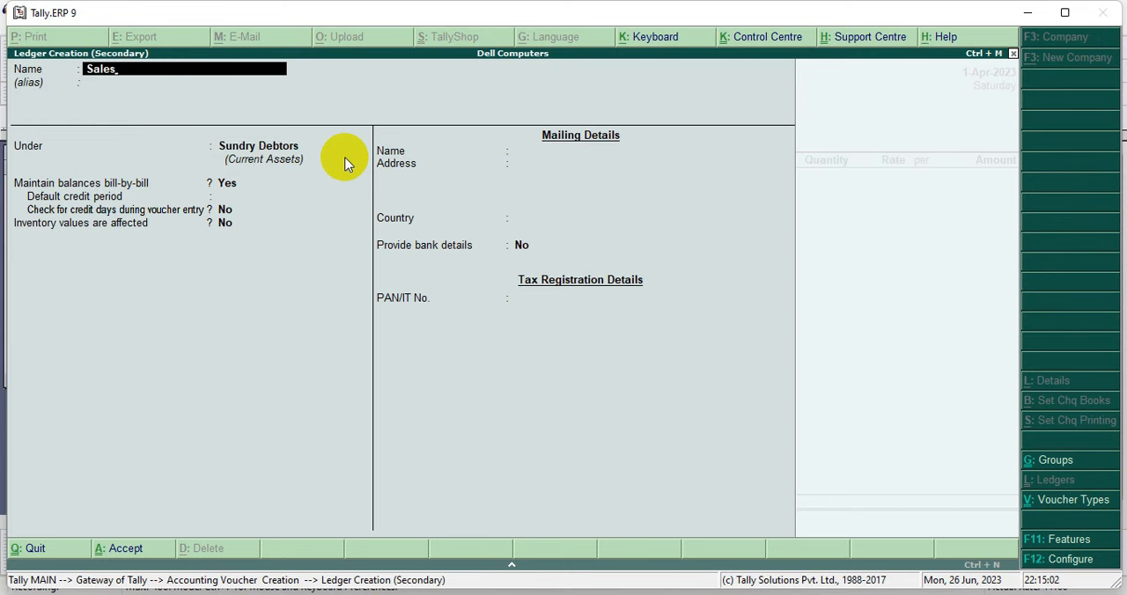
pyautogui.press('Return')
pyautogui.press('Return')
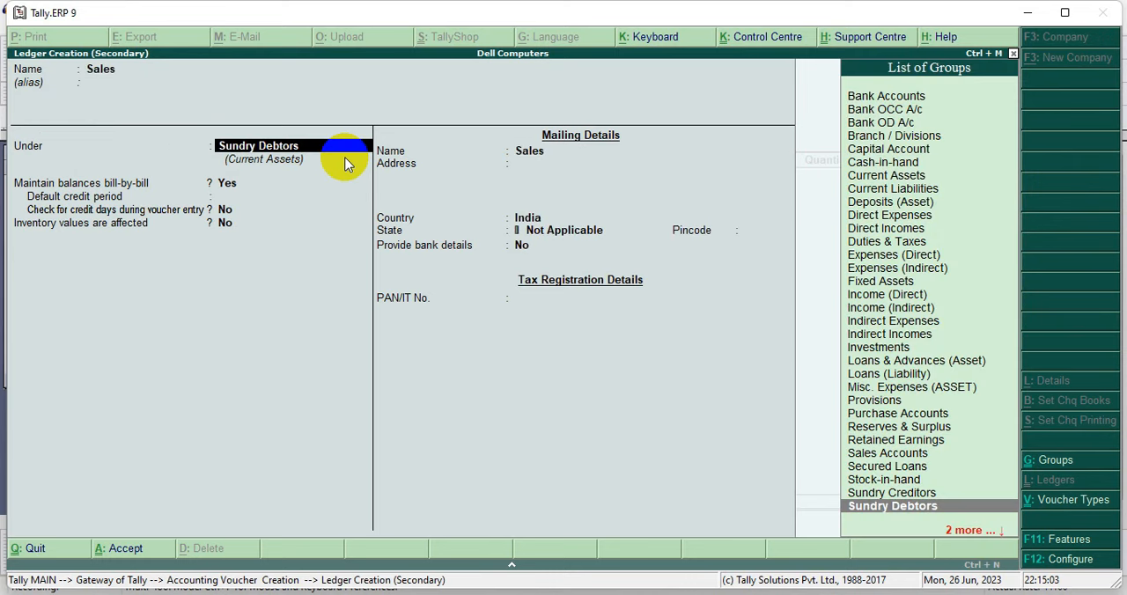
pyautogui.press('Up')
pyautogui.press('Up')
pyautogui.press('Up')
pyautogui.press('Up')
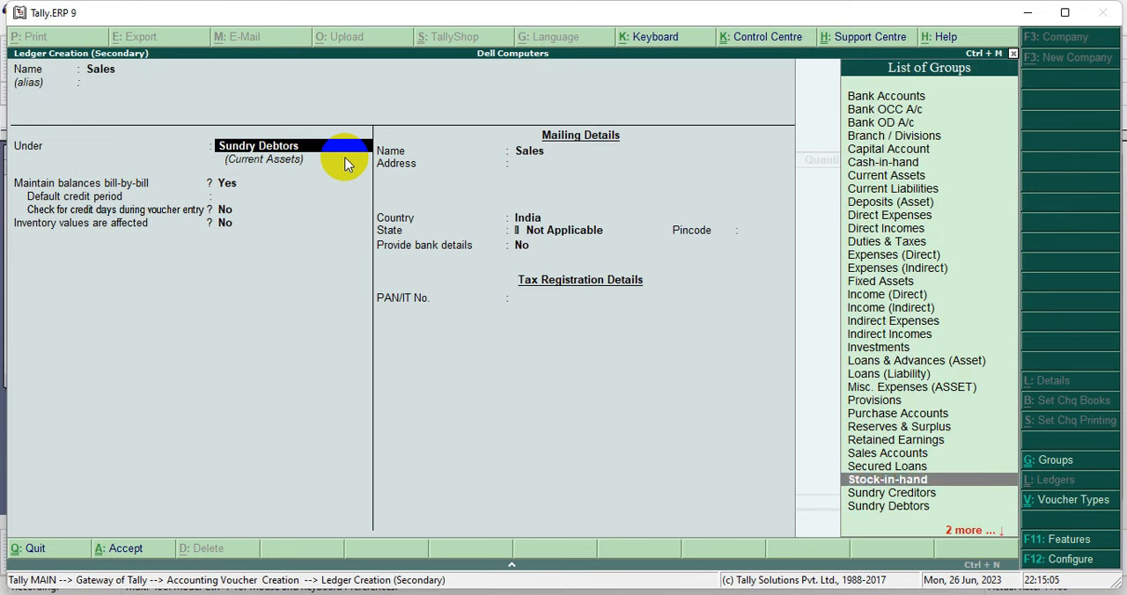
pyautogui.press('Return')
pyautogui.press('Return')
pyautogui.press('Return')
pyautogui.press('Return')
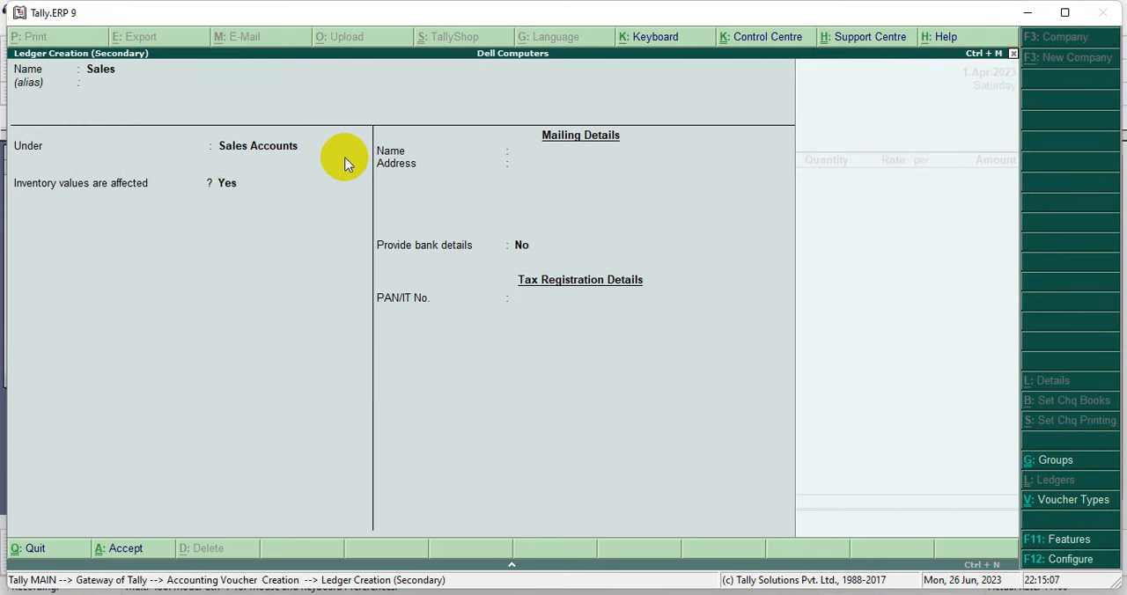
pyautogui.press('Return')
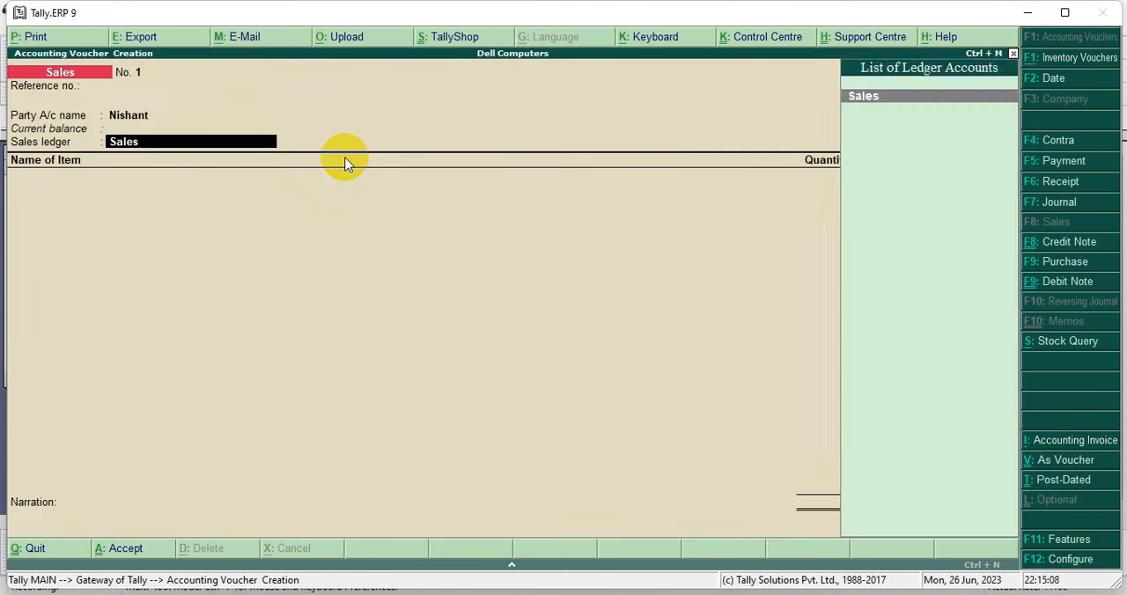
pyautogui.press('Return')
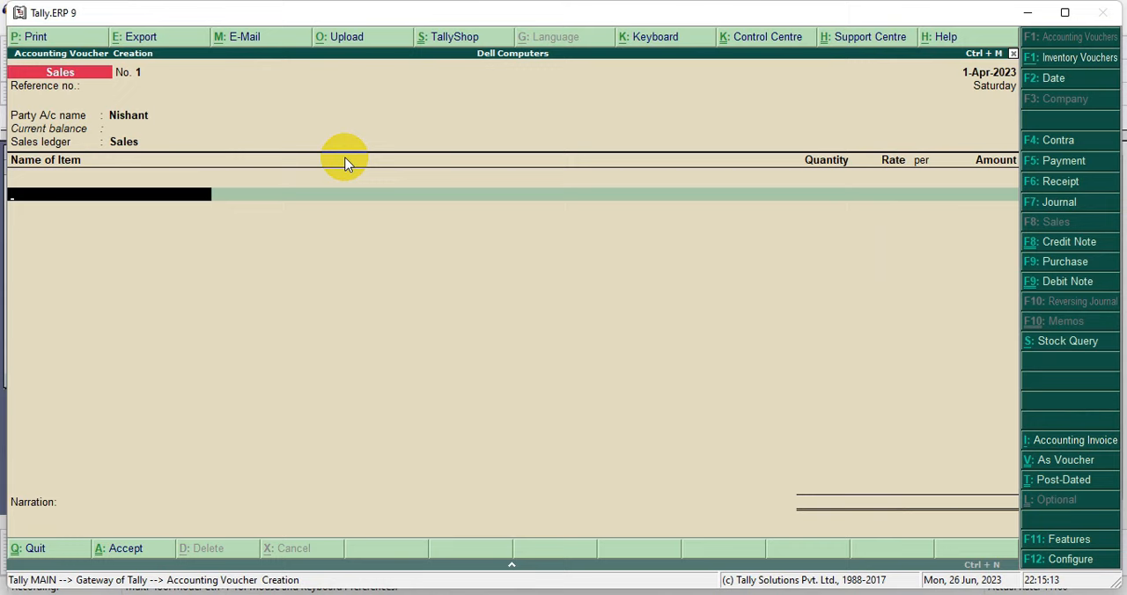
# Step: Add the stock item Keyboard to the sales voucher with a quantity of 50 nos
pyautogui.press('space')
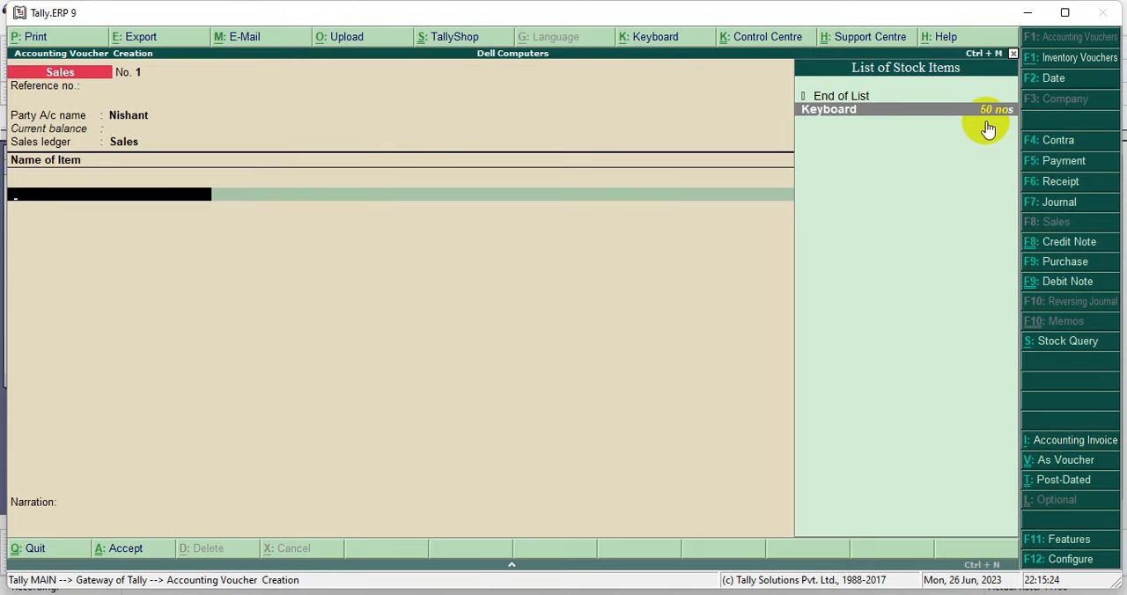
pyautogui.click(987, 123)
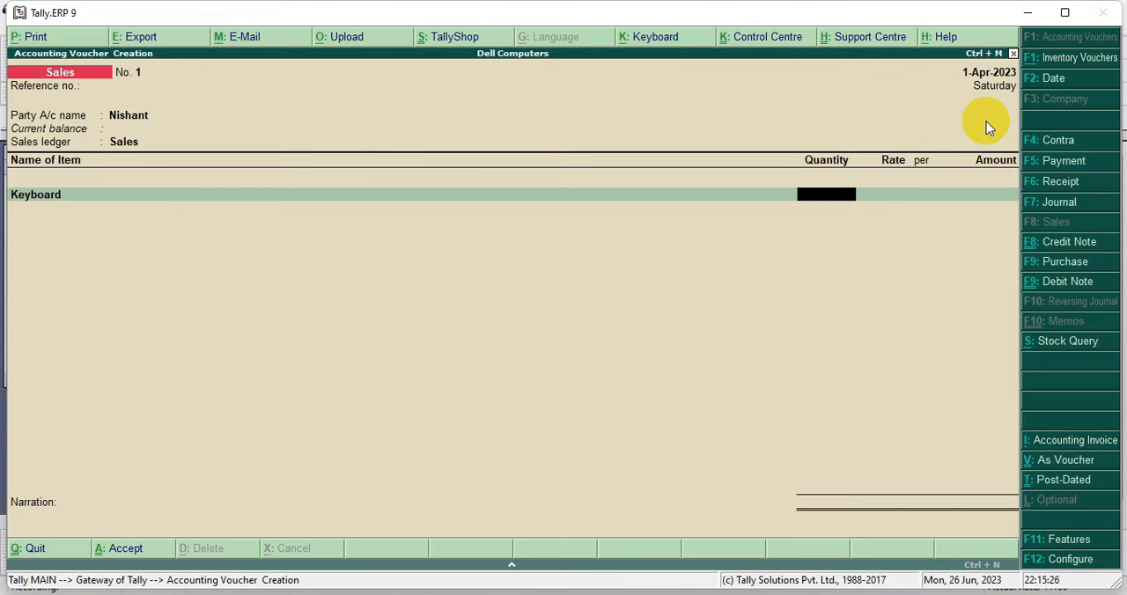
pyautogui.write('50')
pyautogui.press('Return')
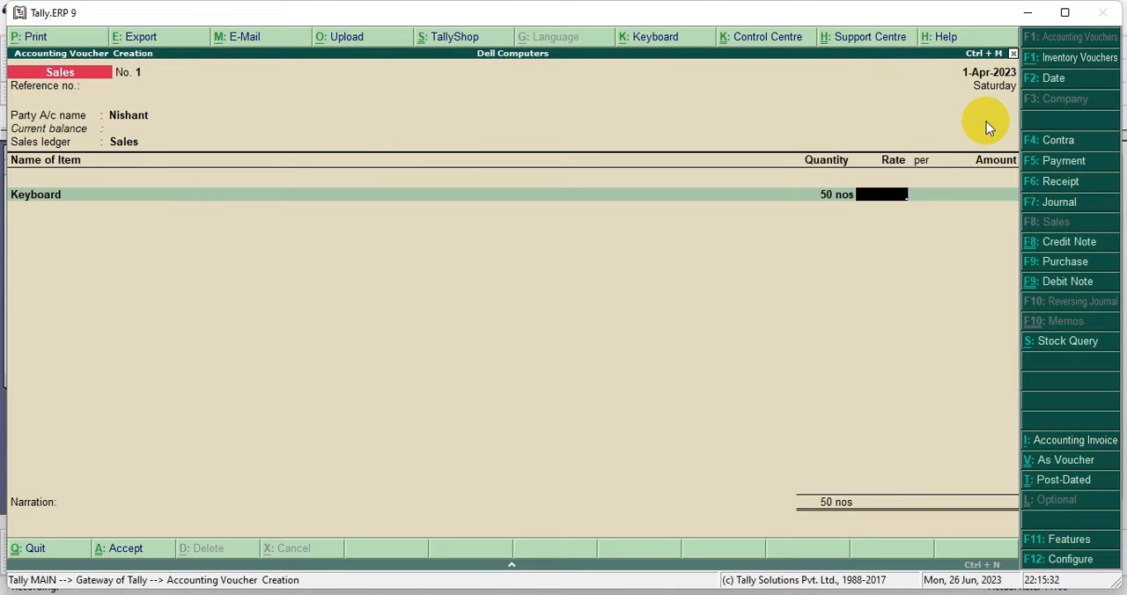
# Step: Check the purchase rate of the Keyboard item in the stock query, and return to the voucher
pyautogui.click(881, 199)
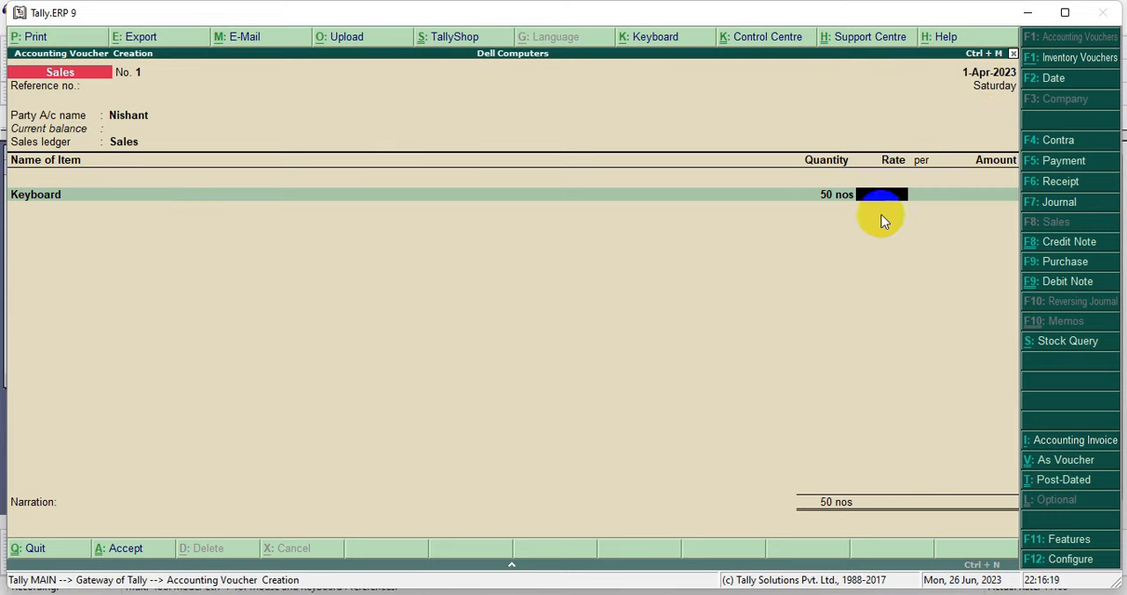
pyautogui.click(1056, 355)
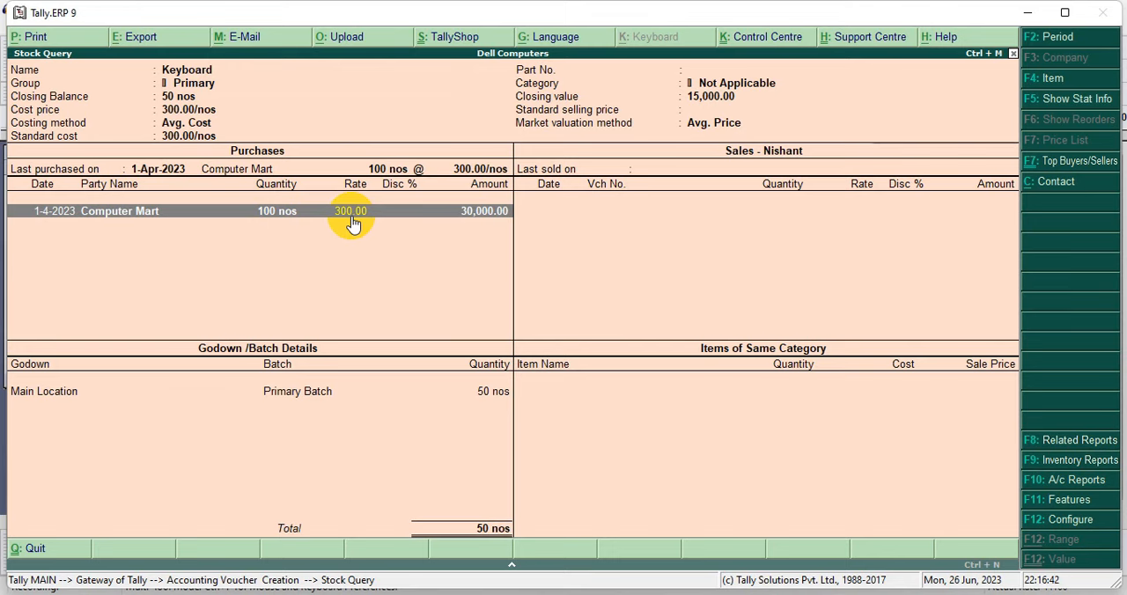
pyautogui.press('Escape')
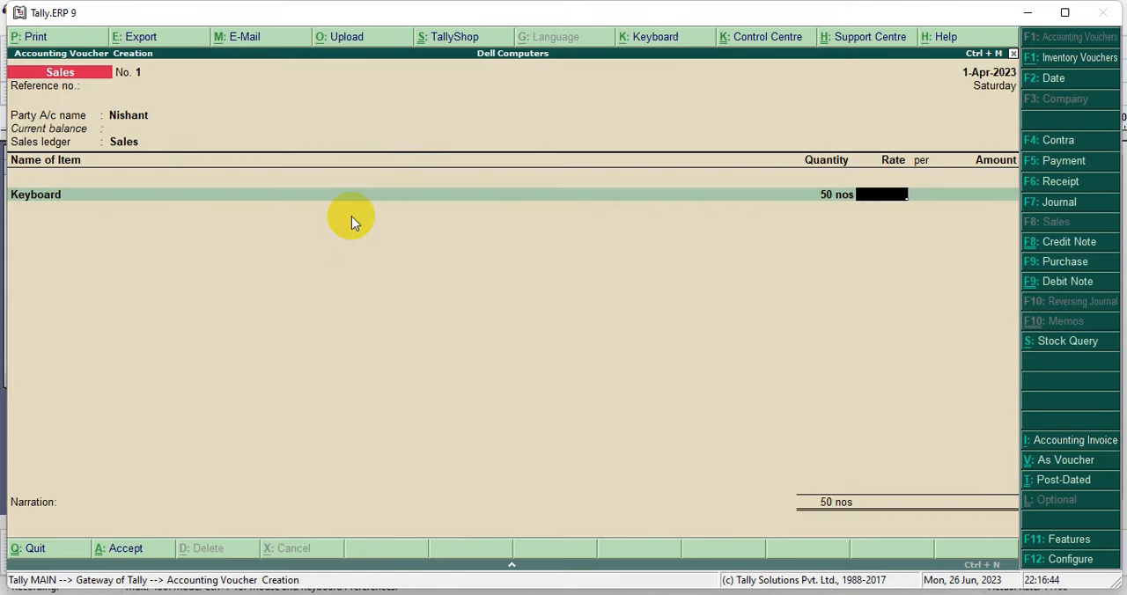
# Step: Set the Keyboard line's rate to 500 per nos and accept its calculated amount
pyautogui.write('500')
pyautogui.press('Return')
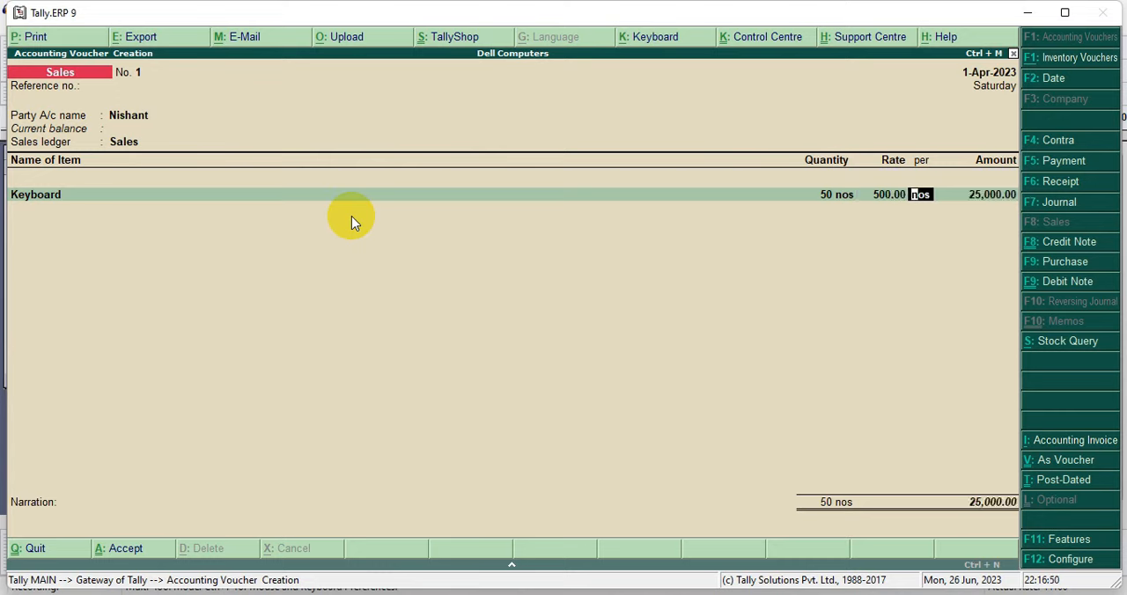
pyautogui.press('Return')
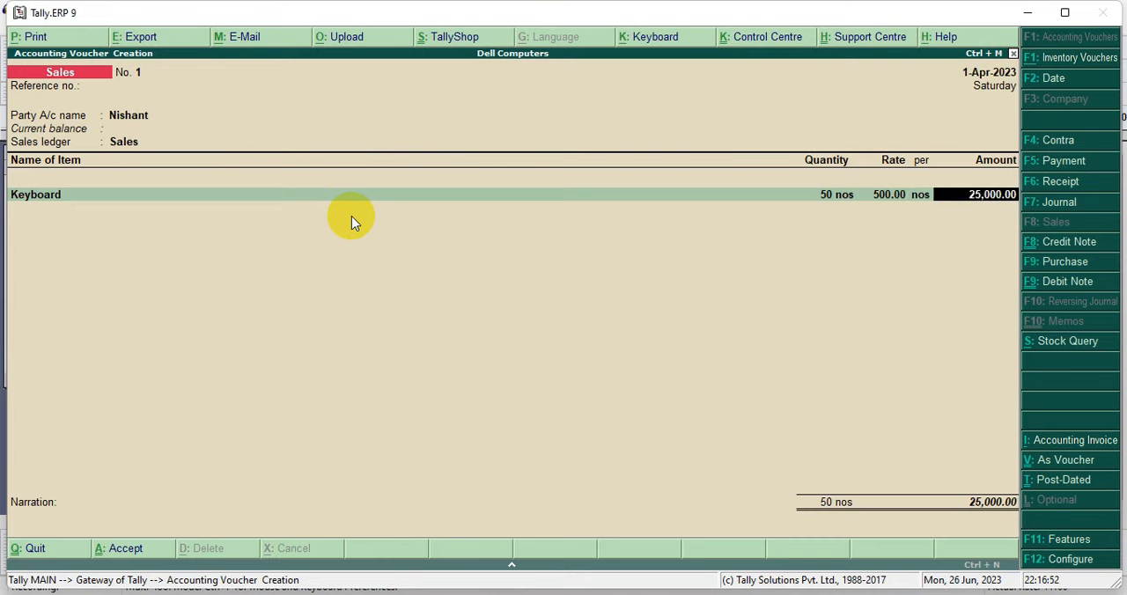
pyautogui.press('Return')
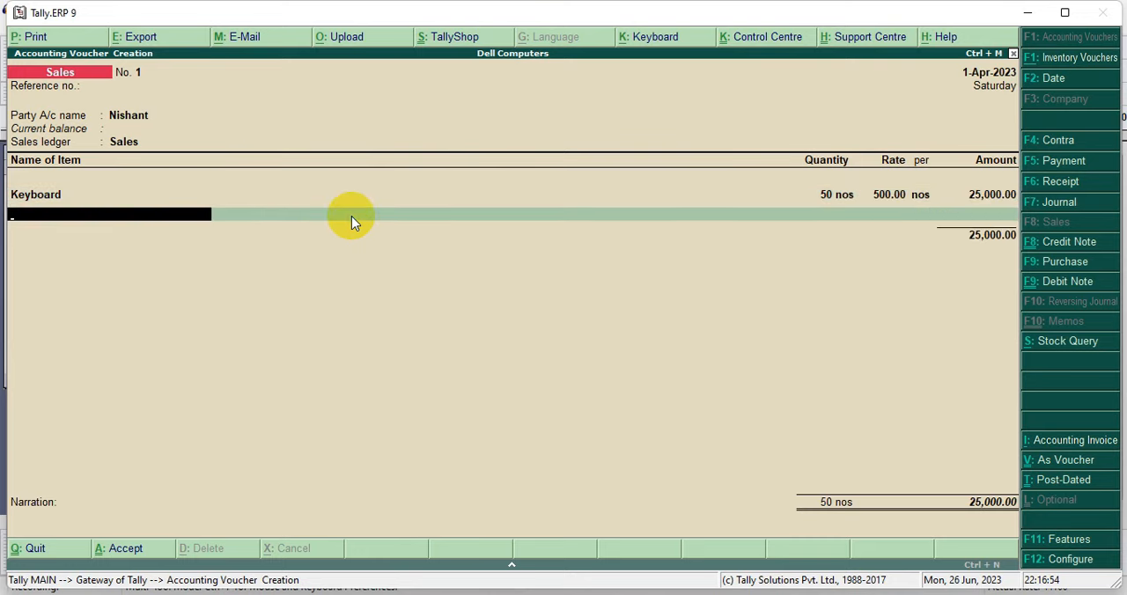
# Step: End the item and ledger lists and save the sales voucher with a blank narration
pyautogui.press('Return')
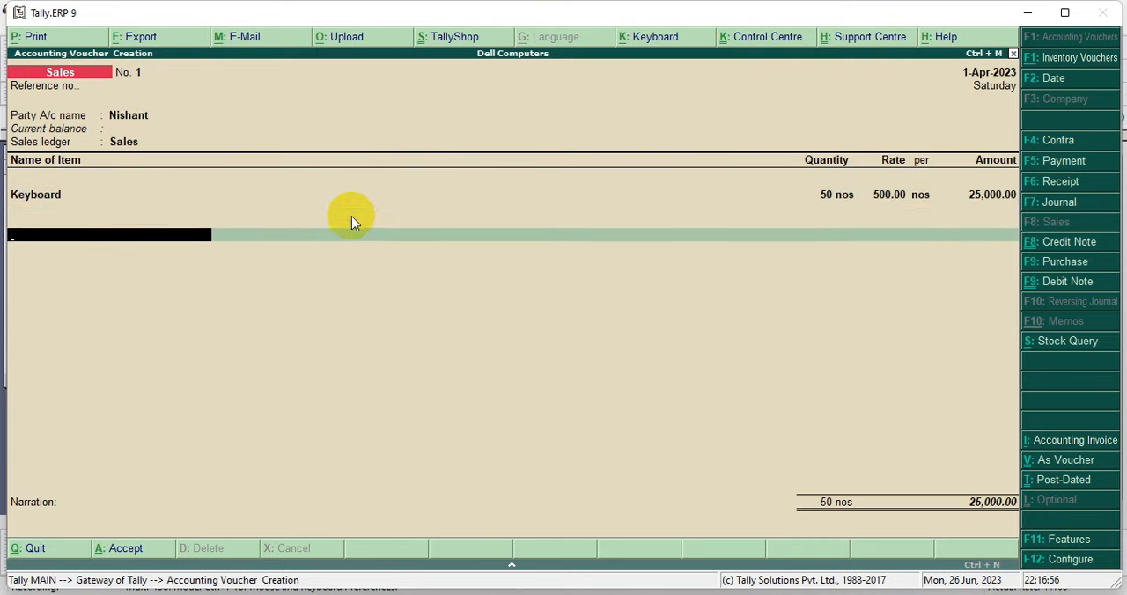
pyautogui.press('Return')
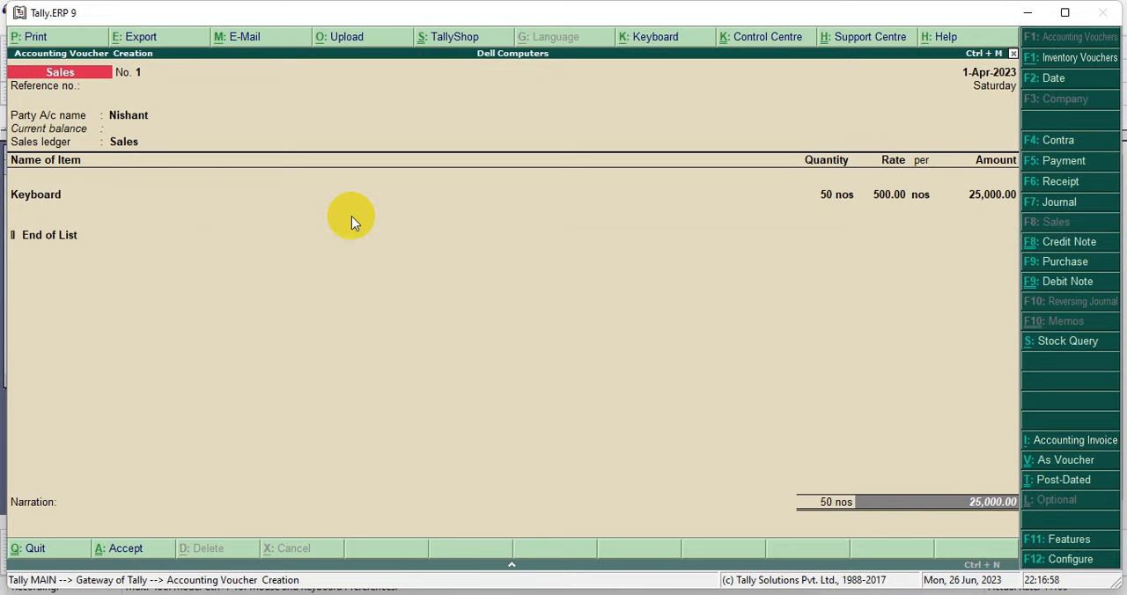
pyautogui.press('Return')
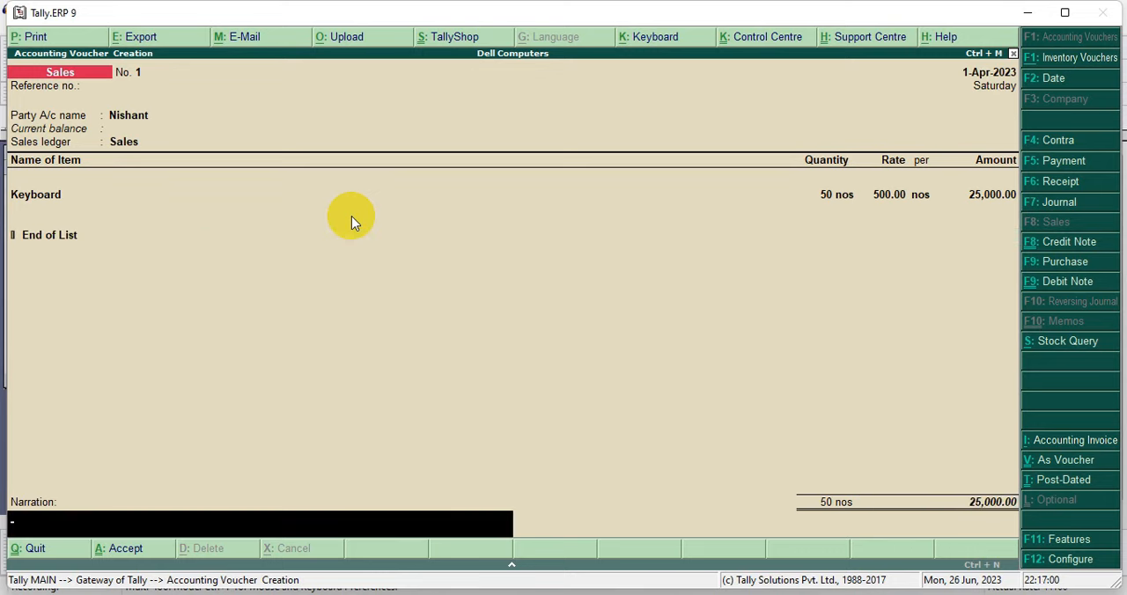
pyautogui.press('Return')
pyautogui.press('Return')
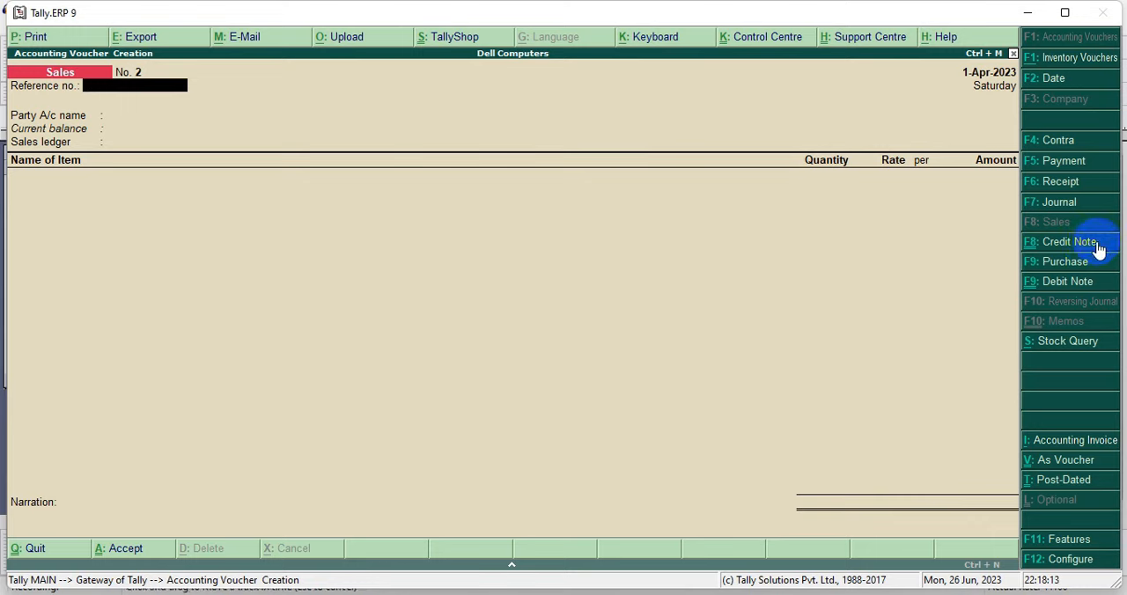
# Step: Check the company's accounting features for the use of debit and credit notes and their invoice mode settings
pyautogui.press('F11')
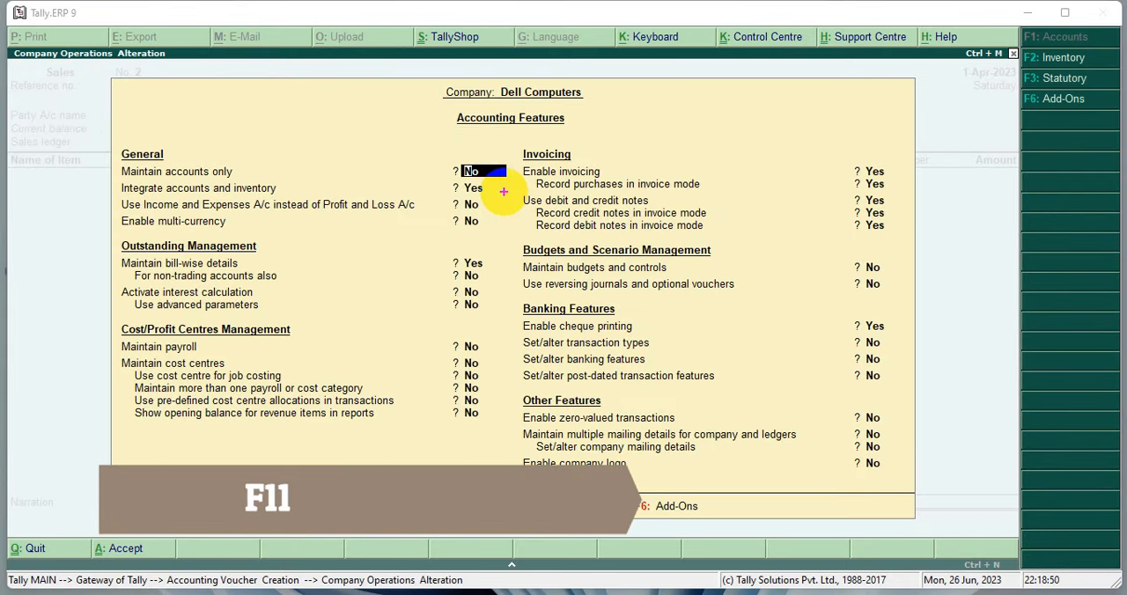
pyautogui.moveTo(504, 192)
pyautogui.mouseDown()
pyautogui.moveTo(579, 237)
pyautogui.moveTo(896, 236)
pyautogui.mouseUp()
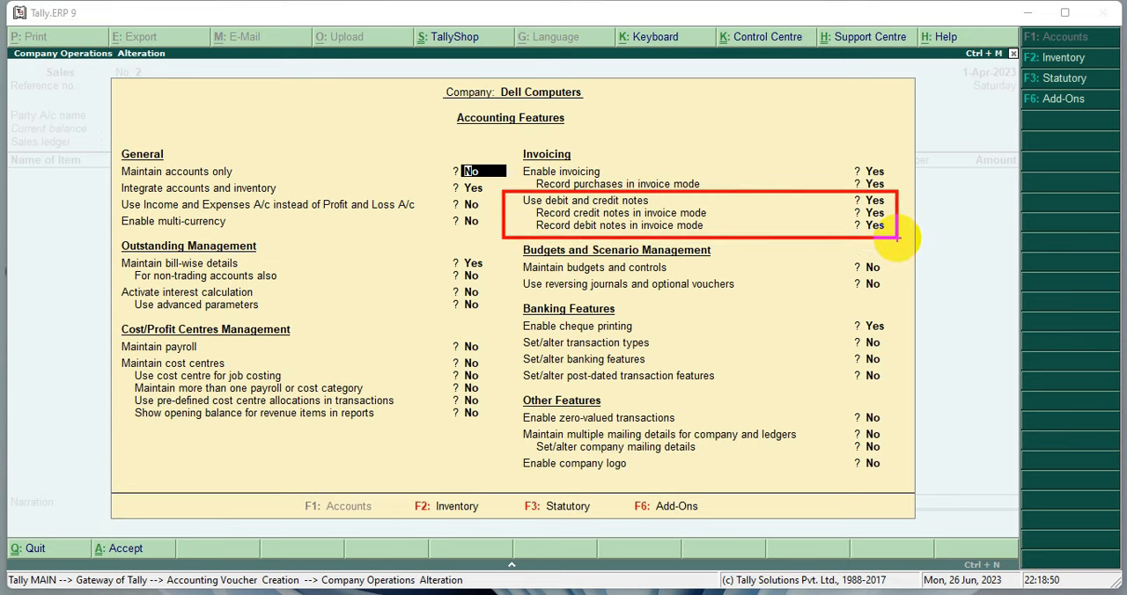
pyautogui.hotkey('ctrl', 'a')
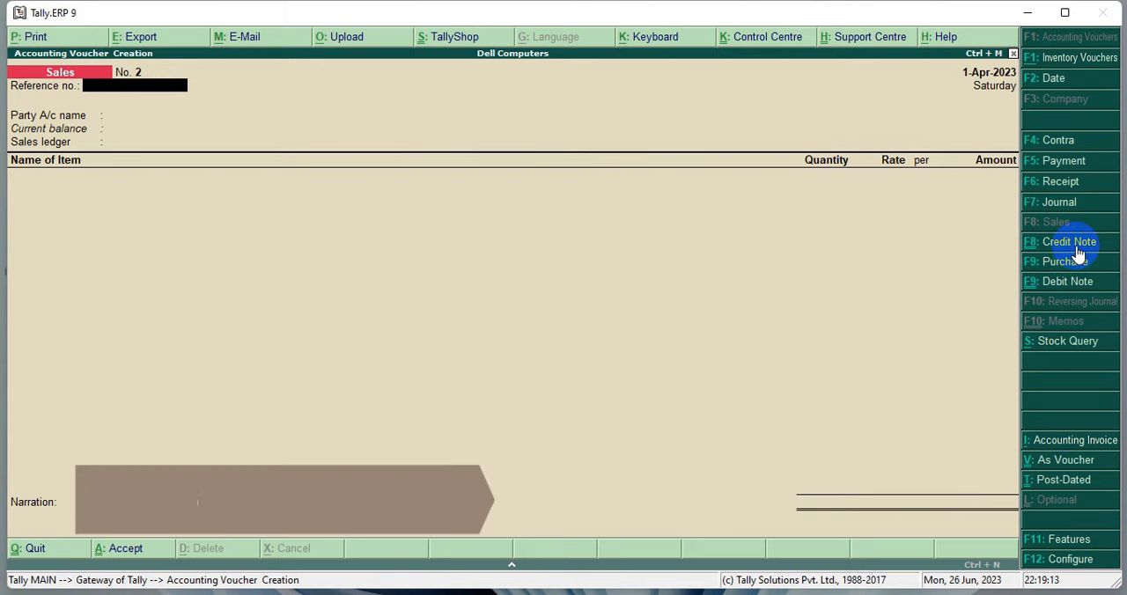
# Step: Start a credit note voucher with original invoice number 44 and date 1-Apr-2023
pyautogui.hotkey('ctrl', 'F8')
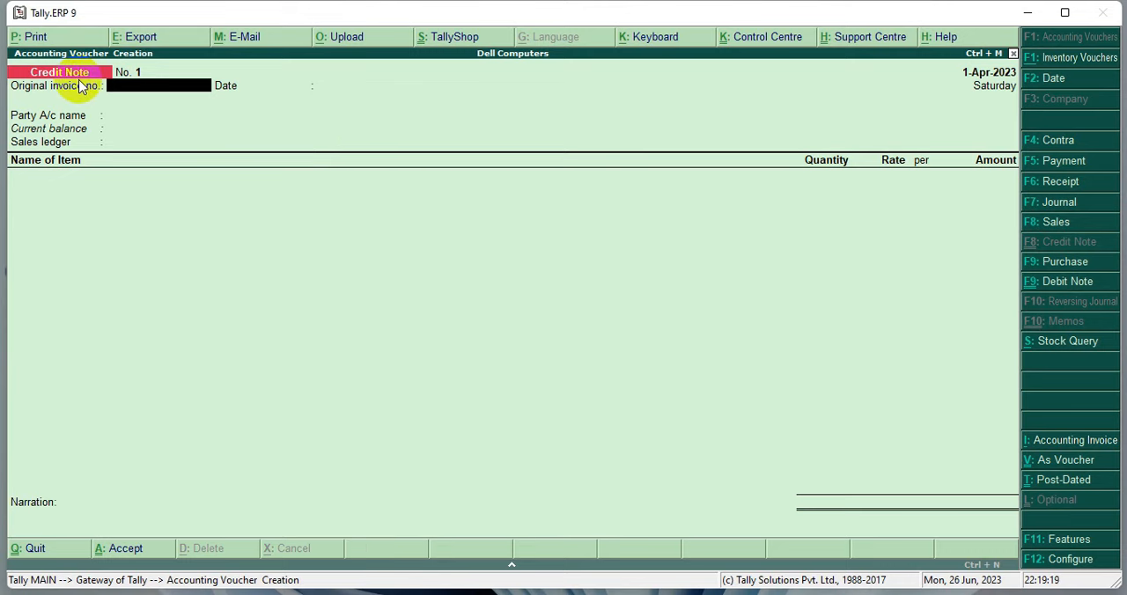
pyautogui.click(139, 87)
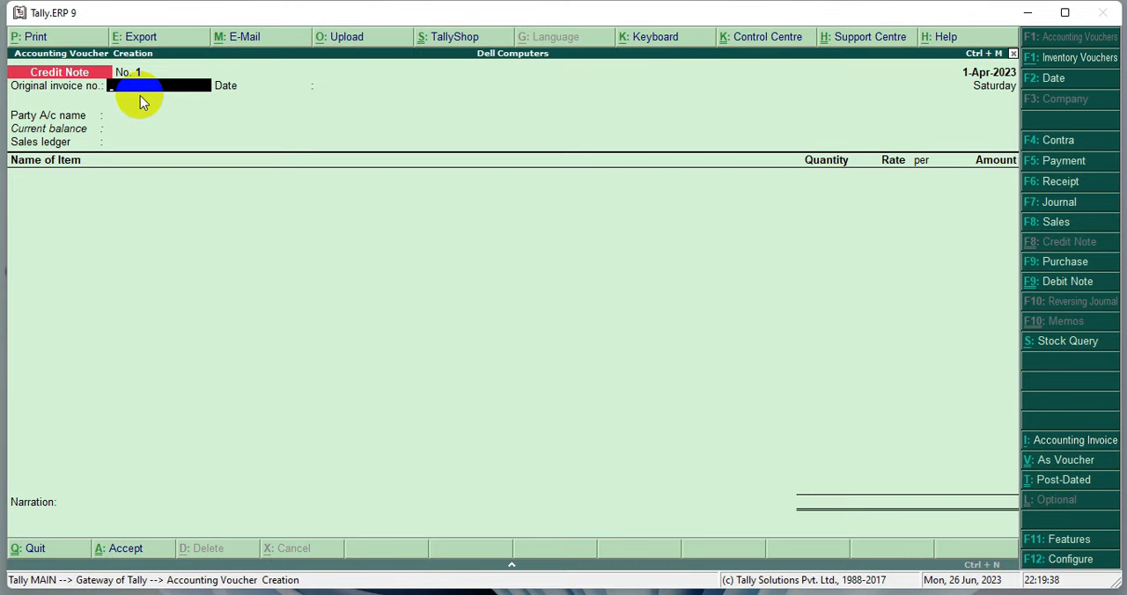
pyautogui.write('44')
pyautogui.press('Return')
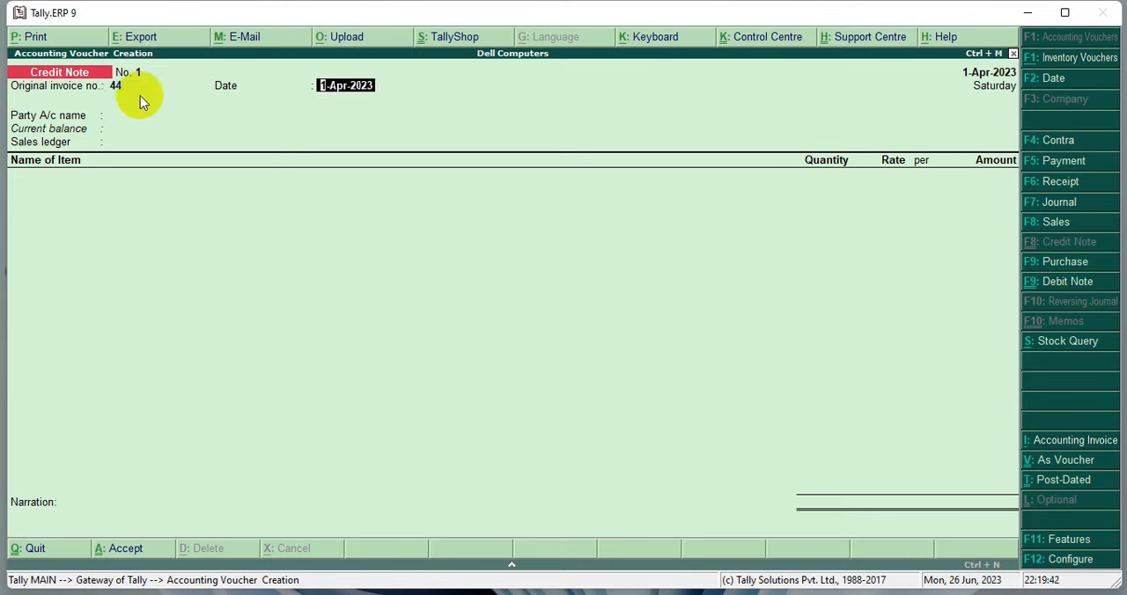
pyautogui.press('Return')
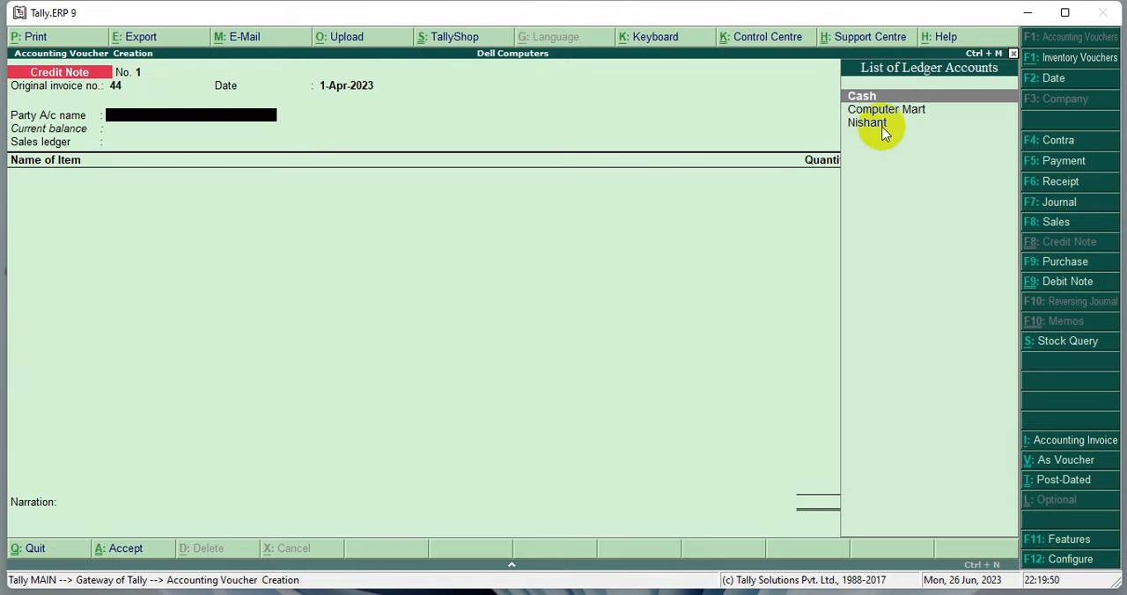
# Step: Select the customer's ledger as the credit note's party account and accept the party details without adding anything
pyautogui.press('Down')
pyautogui.press('Down')
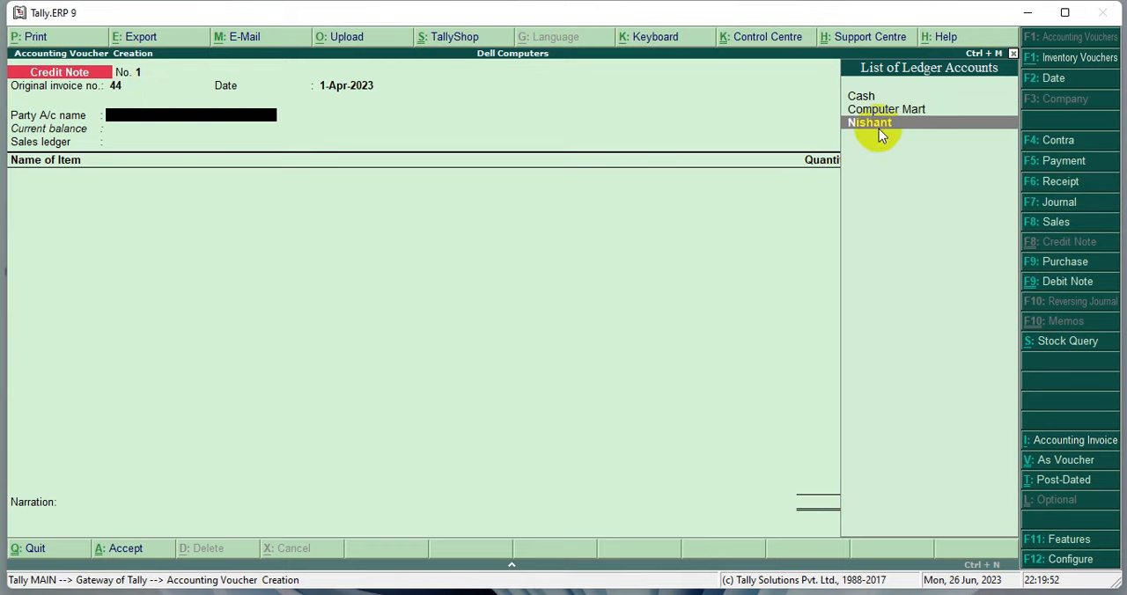
pyautogui.press('Return')
pyautogui.press('Return')
pyautogui.press('Return')
pyautogui.press('Return')
pyautogui.press('Return')
pyautogui.press('Return')
pyautogui.press('Return')
pyautogui.press('Return')
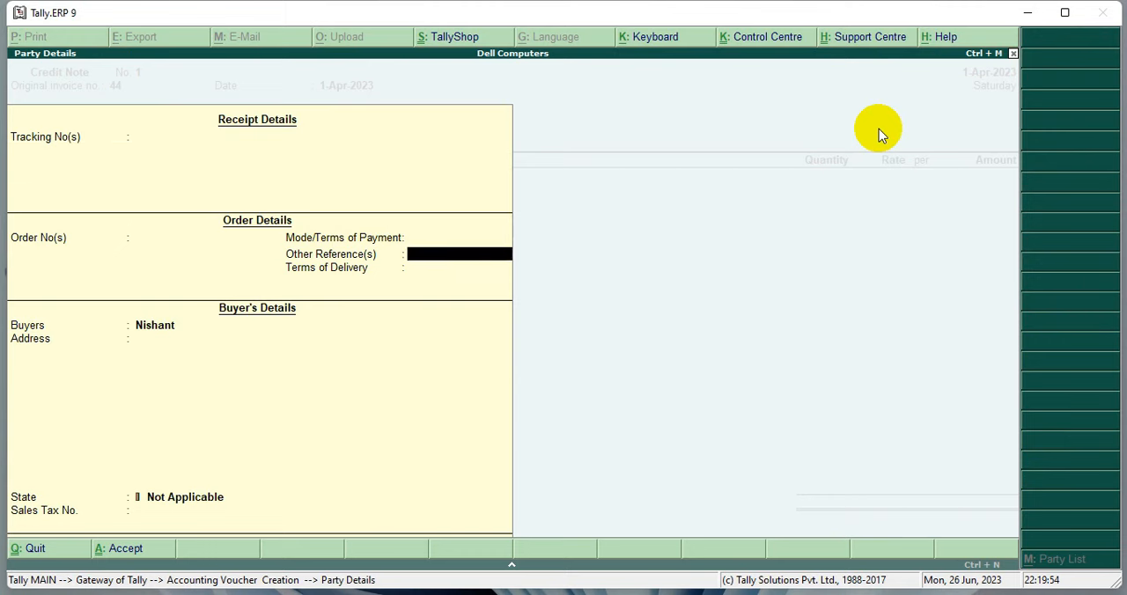
pyautogui.press('Return')
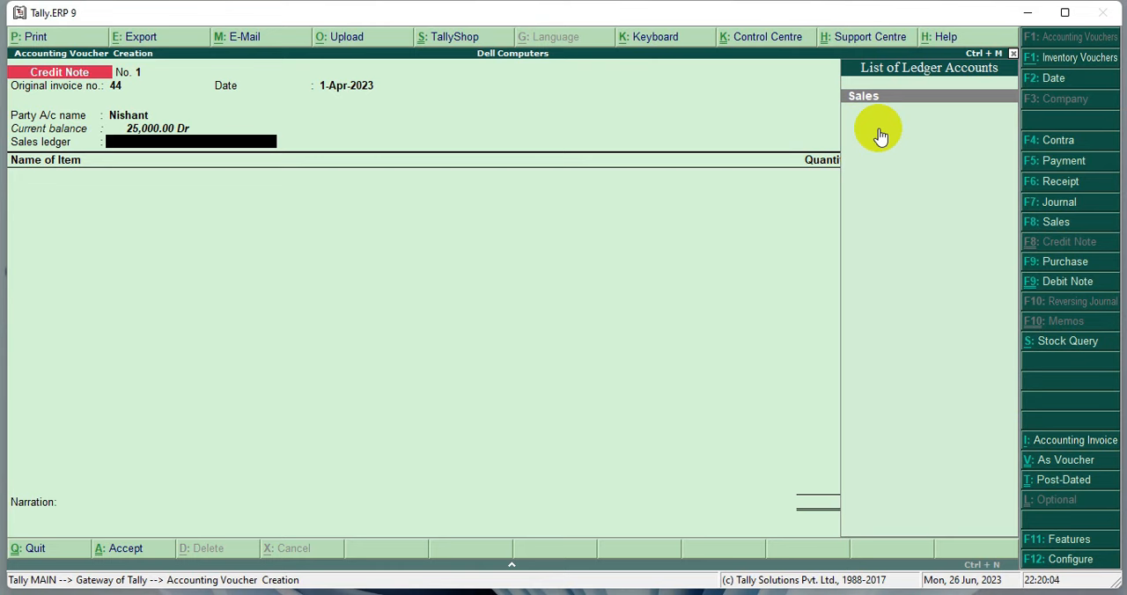
# Step: Create a Sales Return ledger under Sales Accounts with inventory values affected, and use it as the credit note's sales ledger
pyautogui.click(109, 146)
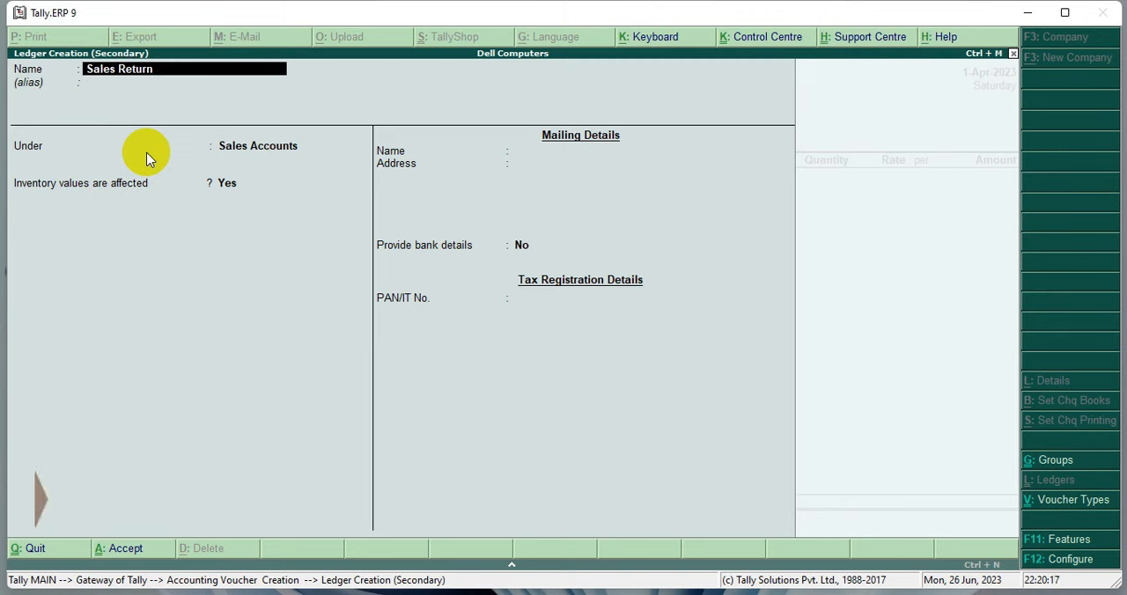
pyautogui.hotkey('alt', 'c')
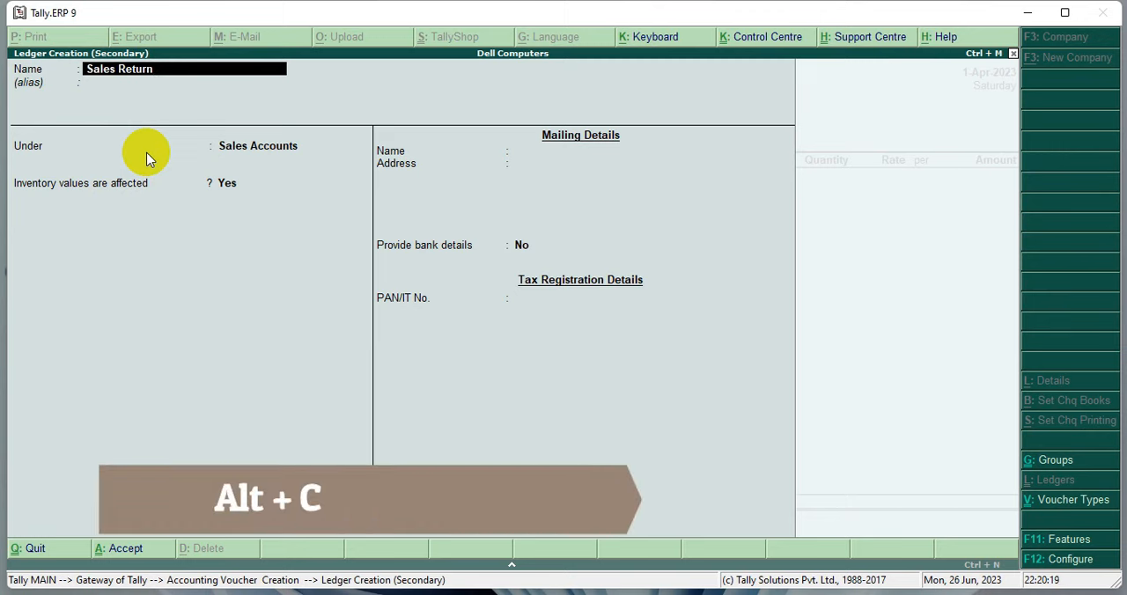
pyautogui.press('Return')
pyautogui.press('Return')
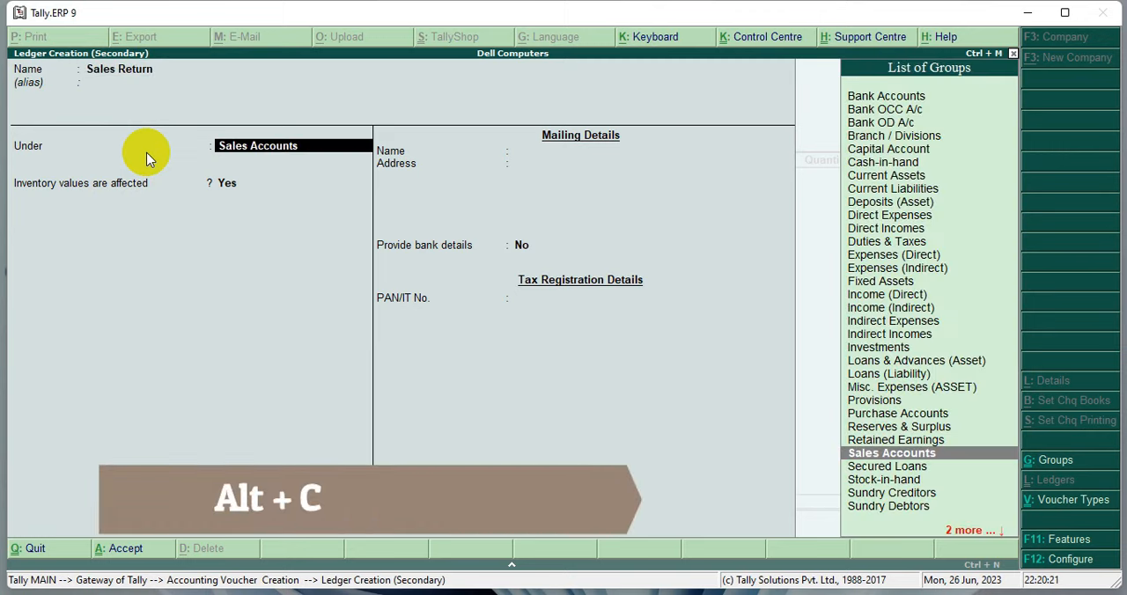
pyautogui.press('Return')
pyautogui.press('Return')
pyautogui.press('Return')
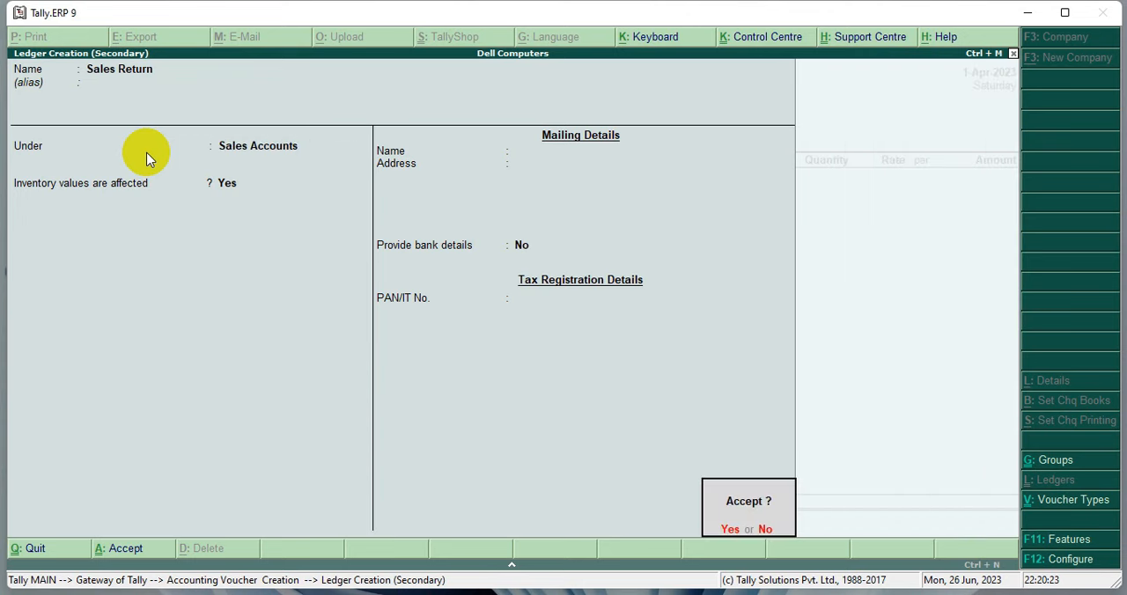
pyautogui.press('Return')
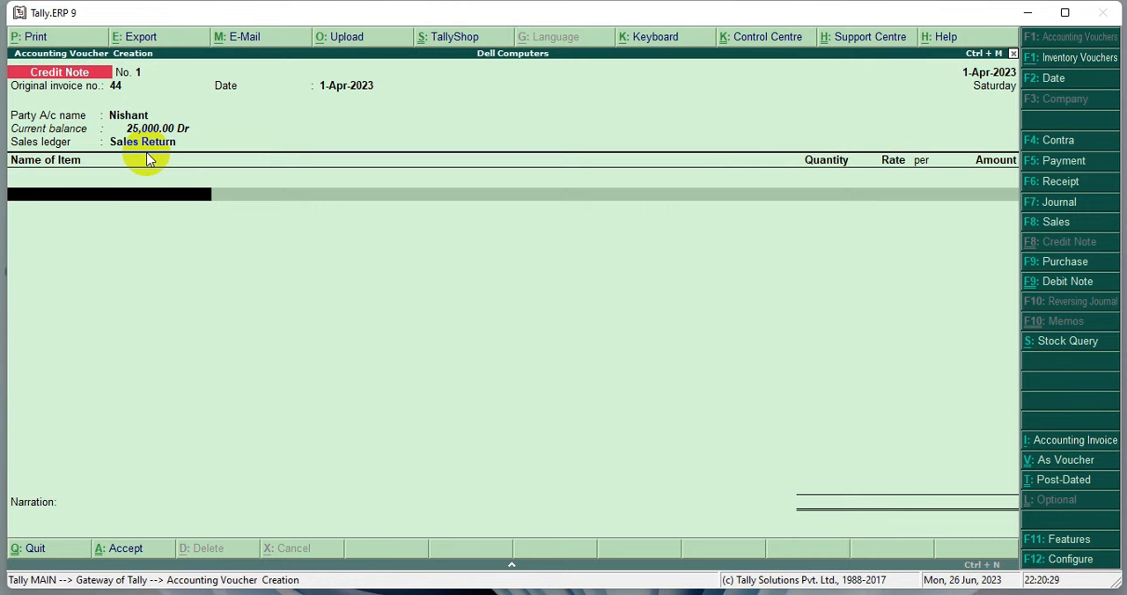
# Step: Add the returned Keyboard item with quantity 25 nos at a rate of 500 per nos and accept its calculated amount
pyautogui.press('space')
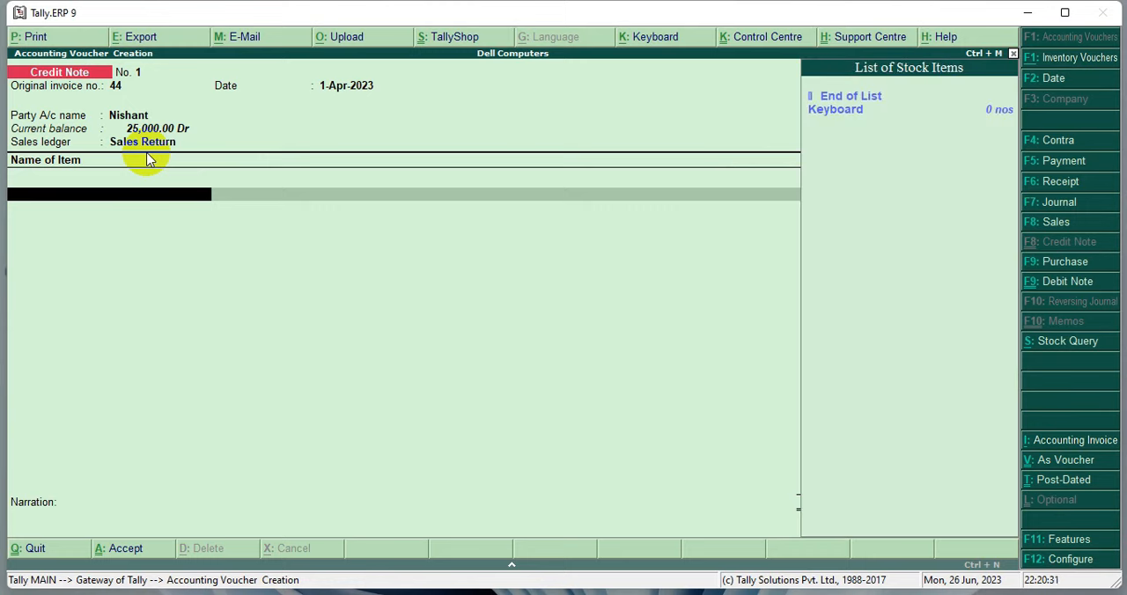
pyautogui.press('Down')
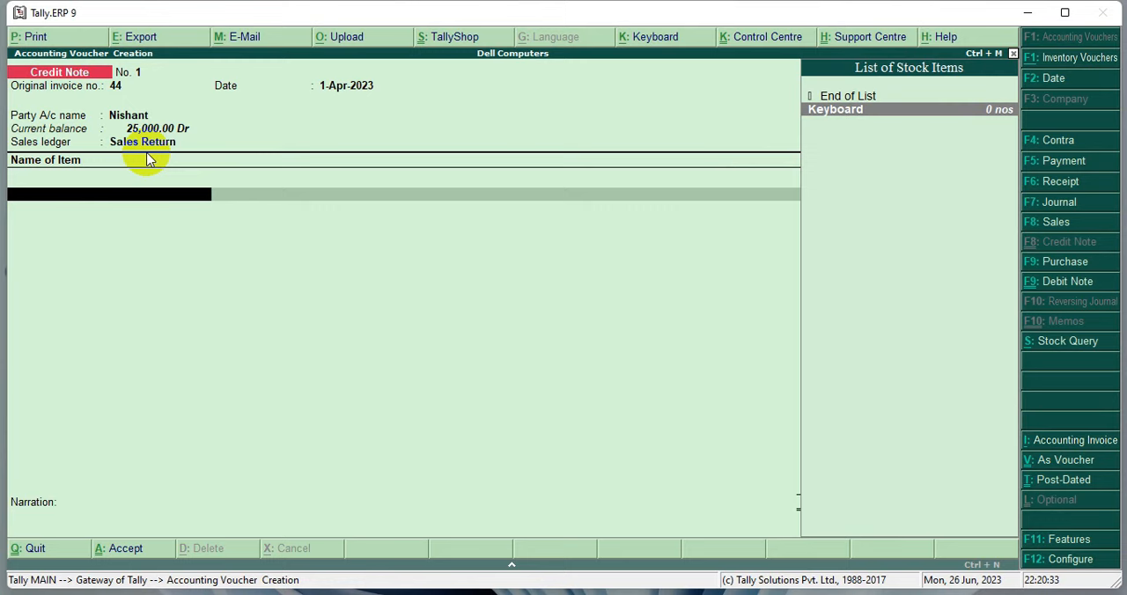
pyautogui.click(974, 118)
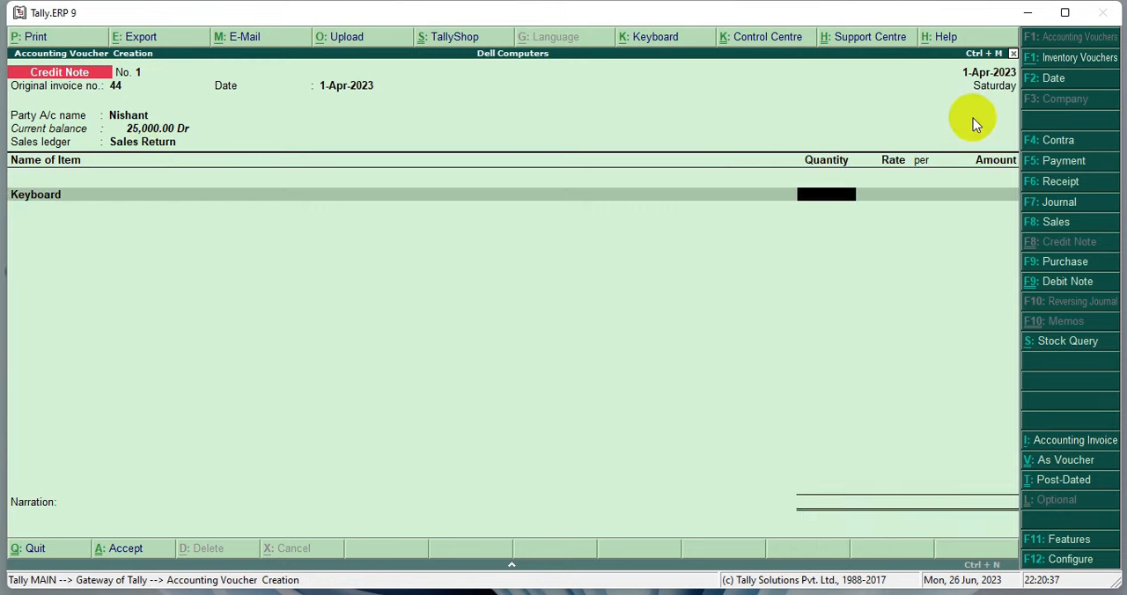
pyautogui.write('25')
pyautogui.press('Return')
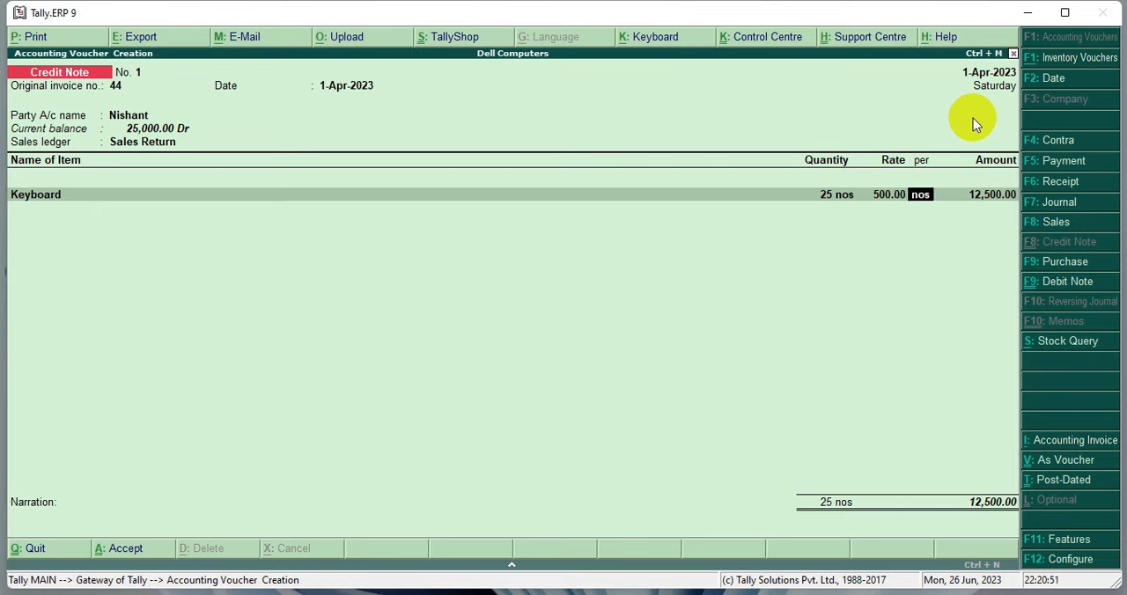
pyautogui.press('Return')
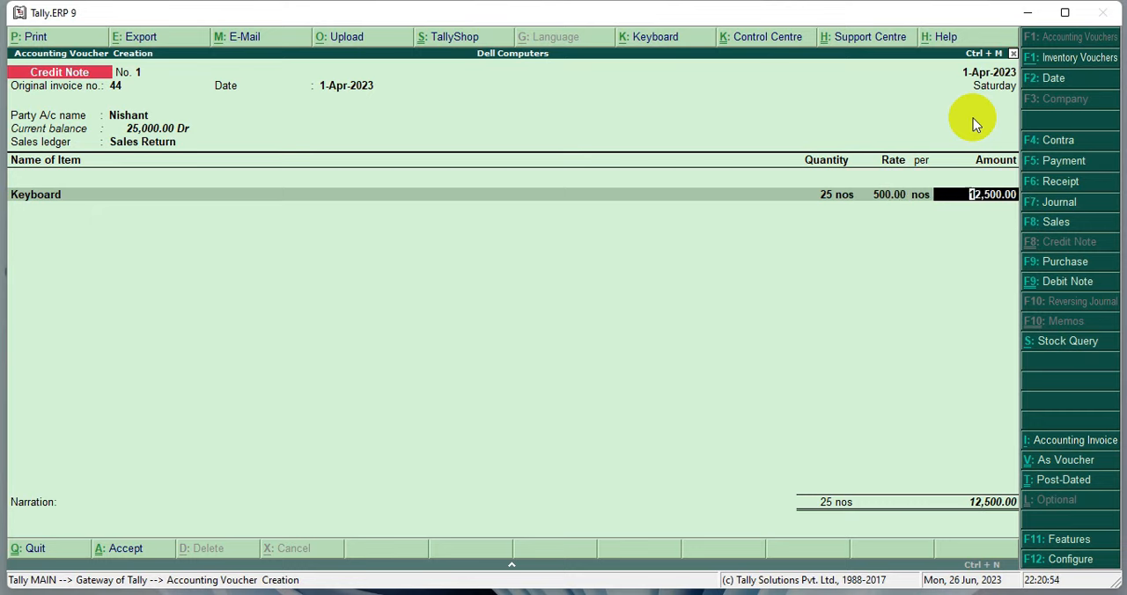
pyautogui.press('Return')
pyautogui.press('Return')
# Step: End the item list, save the credit note with a blank narration, and leave voucher entry
pyautogui.press('Return')
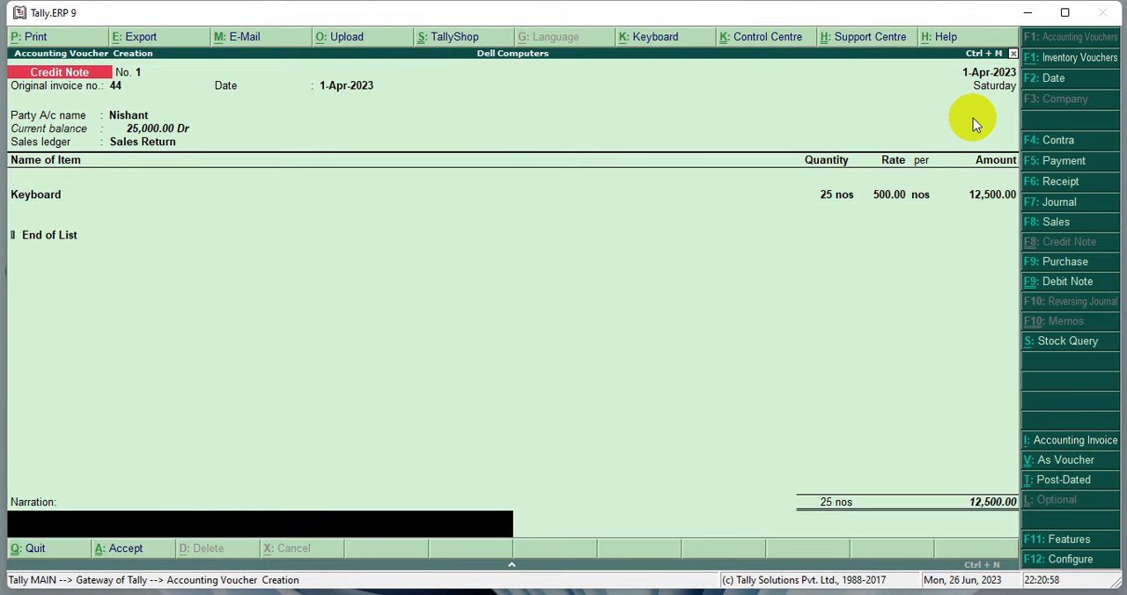
pyautogui.press('Return')
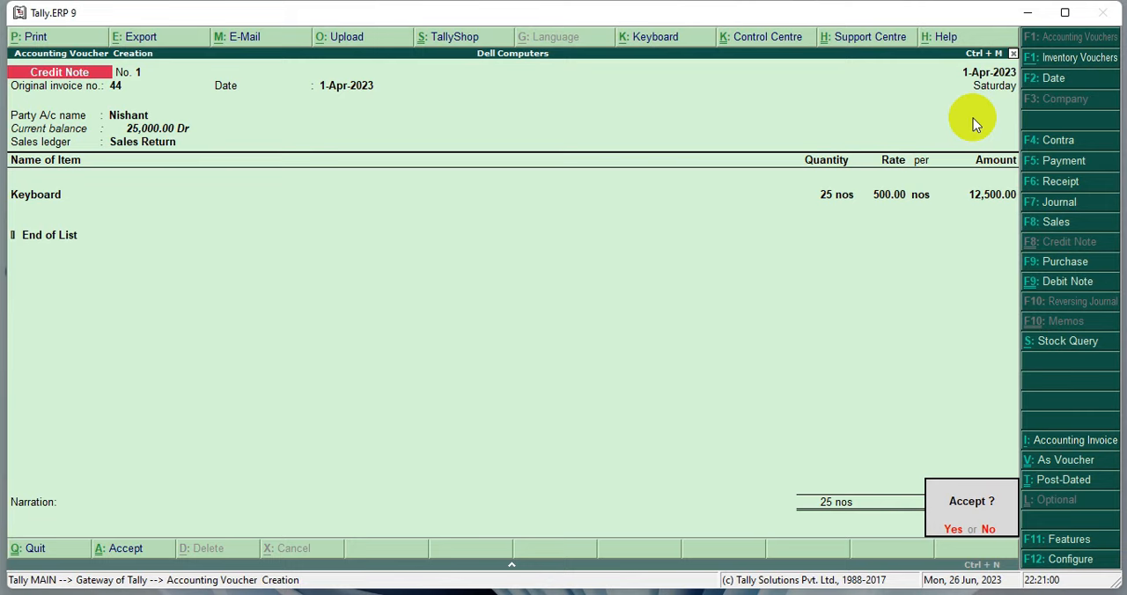
pyautogui.press('Return')
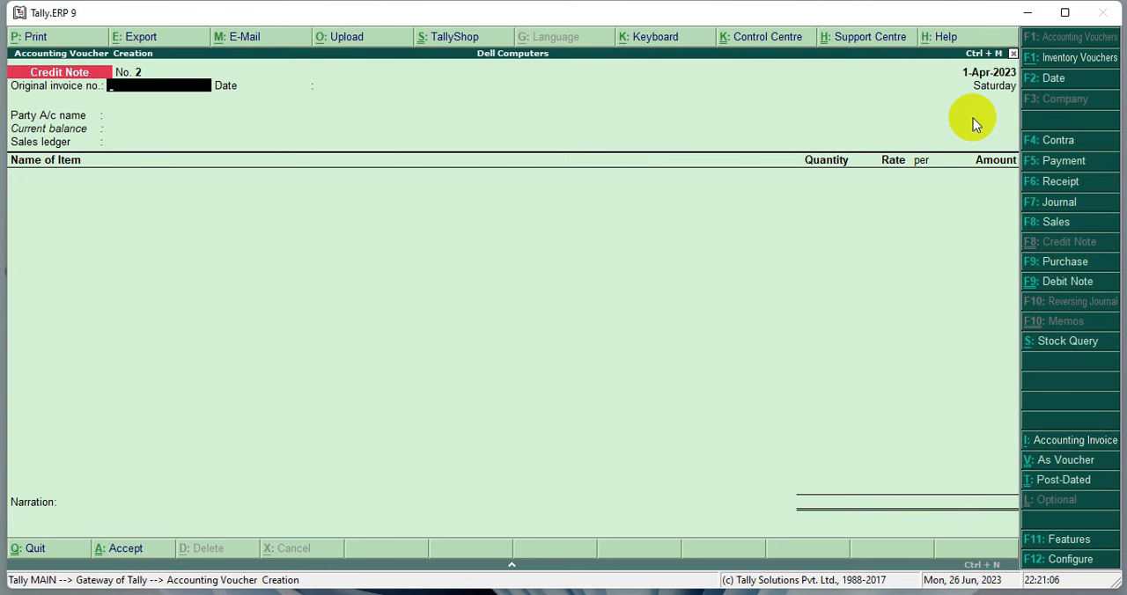
pyautogui.press('Escape')
pyautogui.press('y')
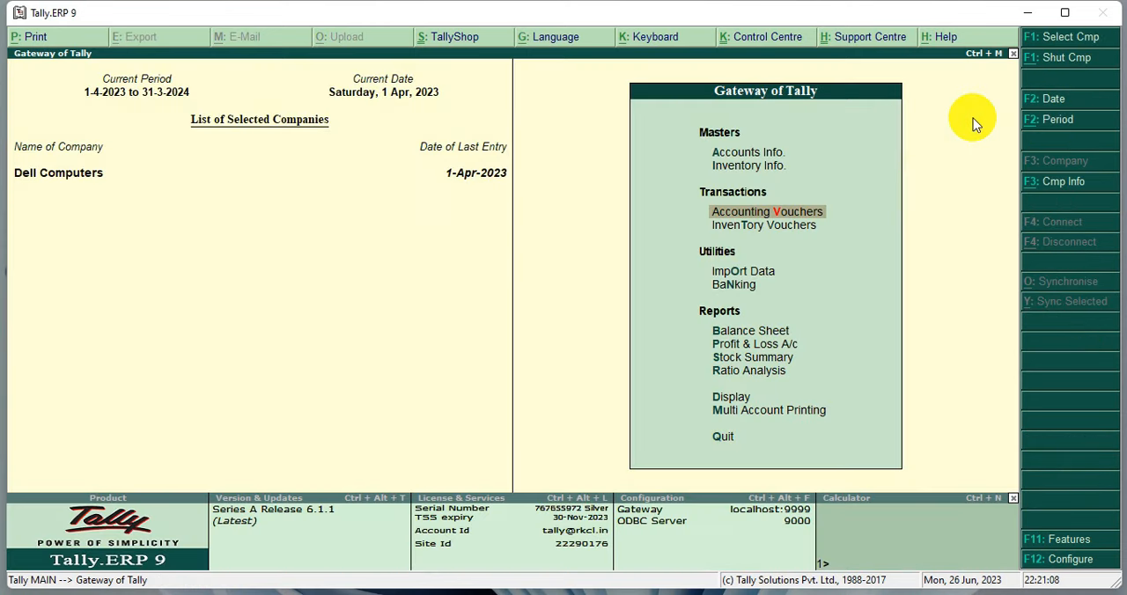
# Step: Examine the customer's ledger in the account books for the sale, the return and the closing balance
pyautogui.press('Down')
pyautogui.press('Down')
pyautogui.press('Down')
pyautogui.press('Down')
pyautogui.press('Down')
pyautogui.press('Down')
pyautogui.press('Down')
pyautogui.press('Down')
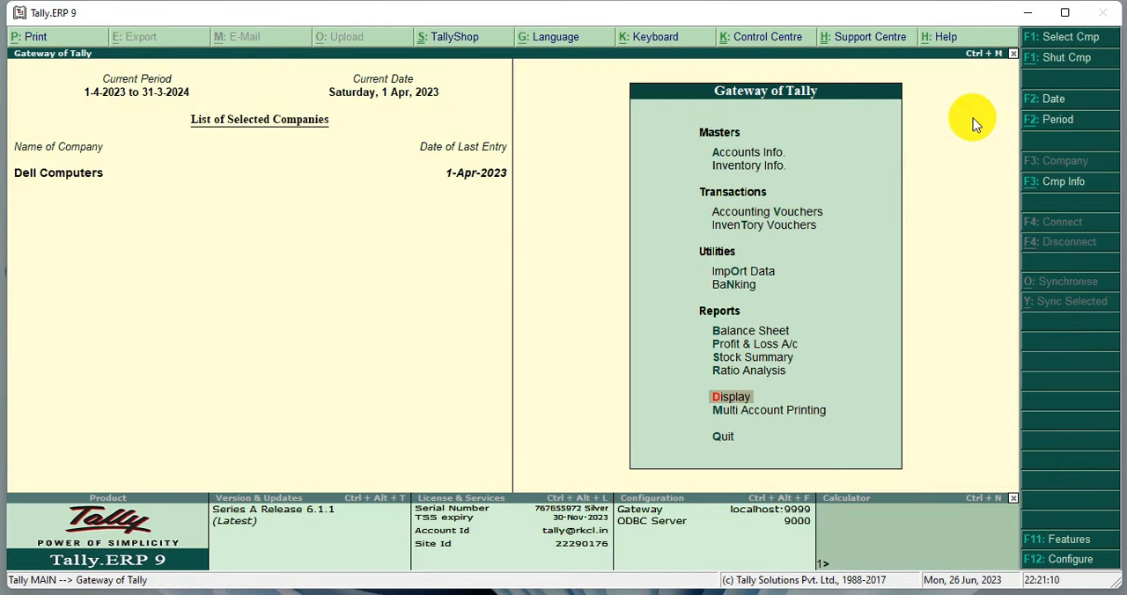
pyautogui.press('Return')
pyautogui.press('Down')
pyautogui.press('Down')
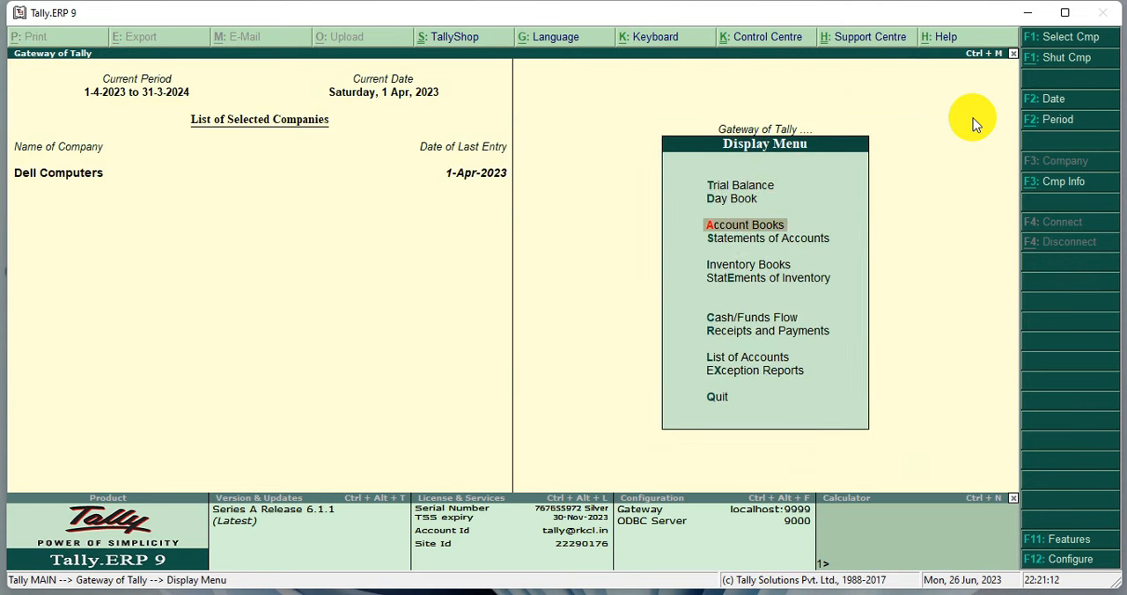
pyautogui.press('Return')
pyautogui.press('Down')
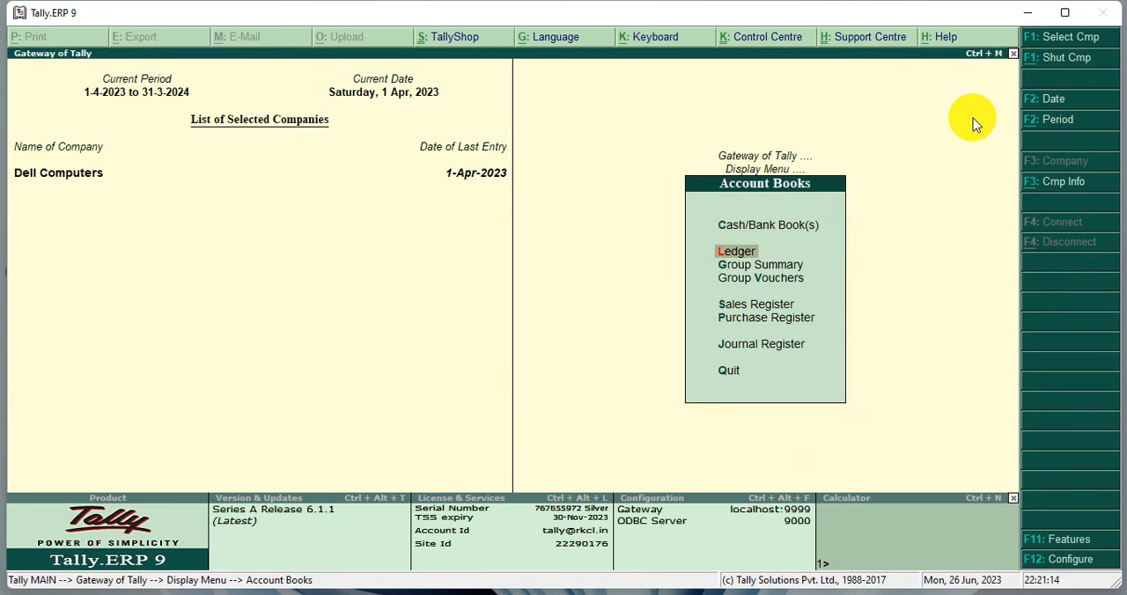
pyautogui.press('Return')
pyautogui.press('Down')
pyautogui.press('Down')
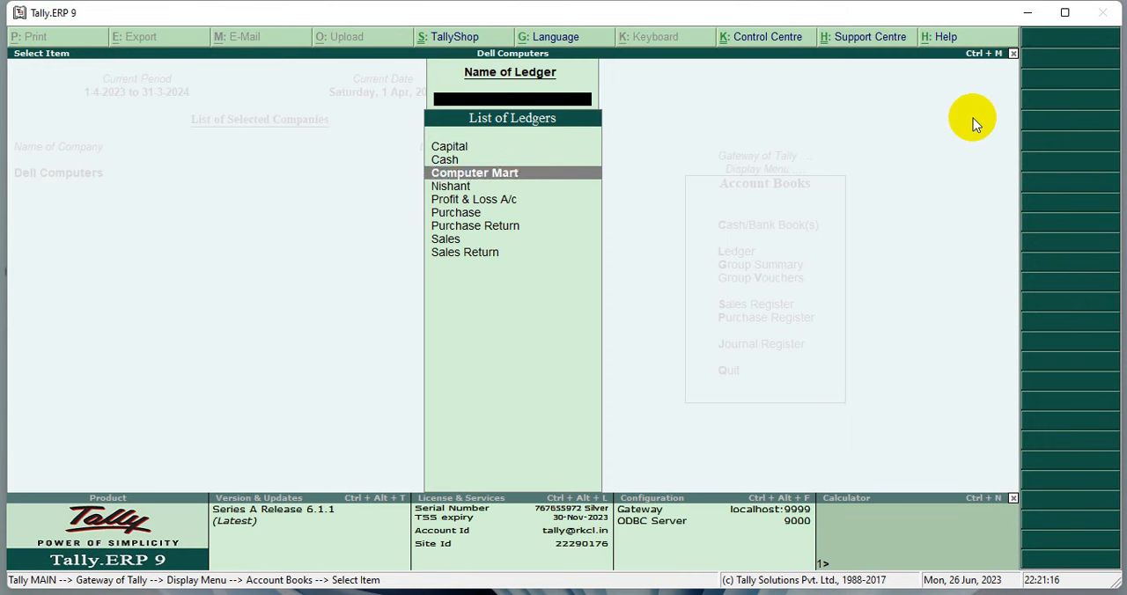
pyautogui.press('Down')
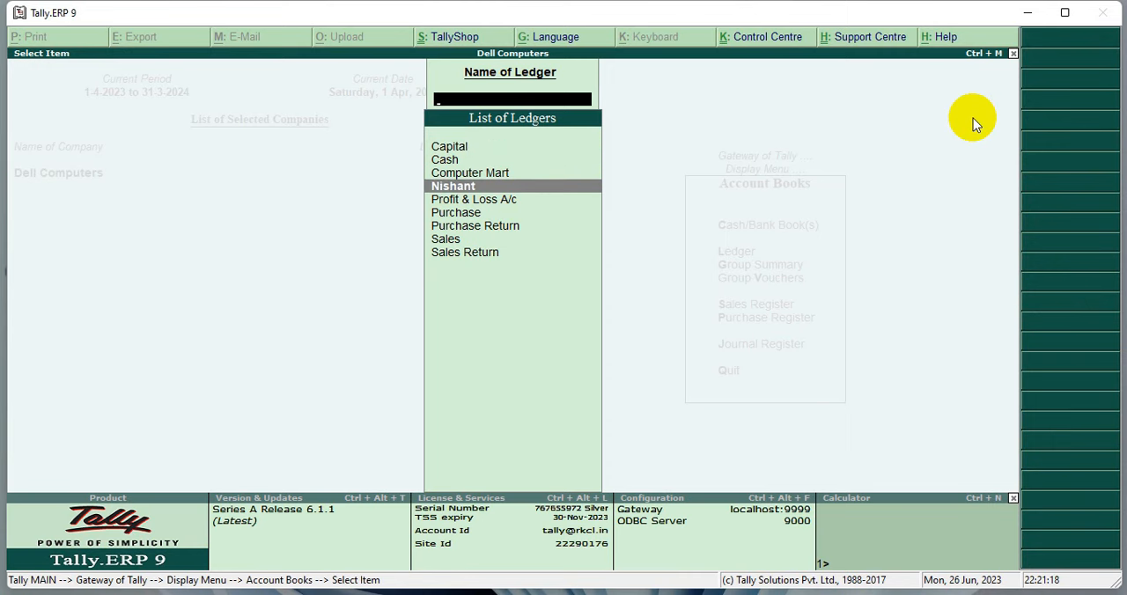
pyautogui.press('Return')
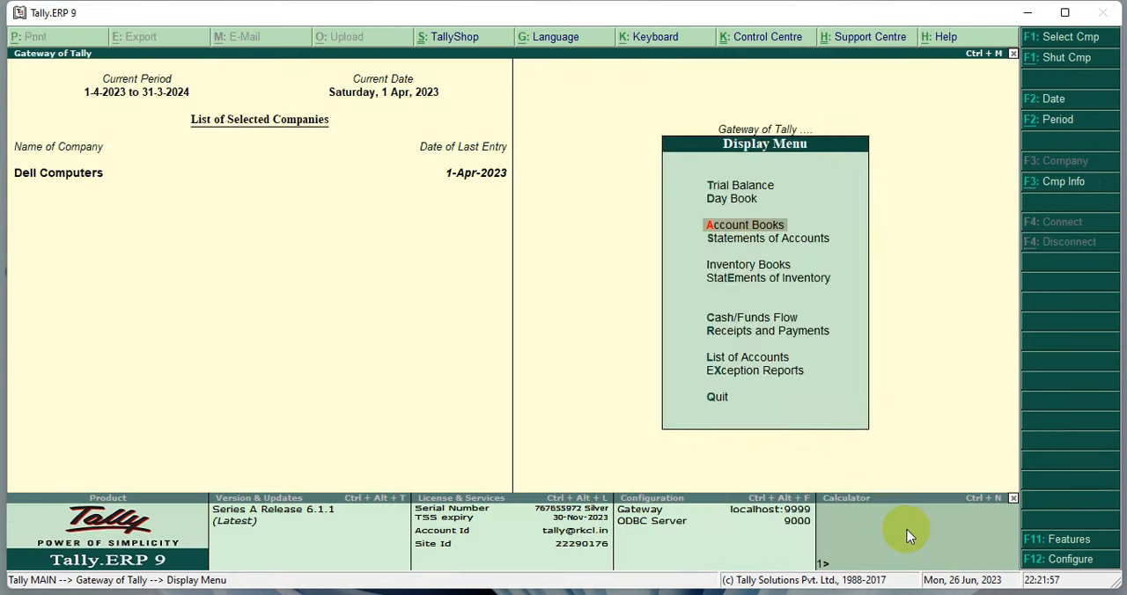
pyautogui.press('Escape')
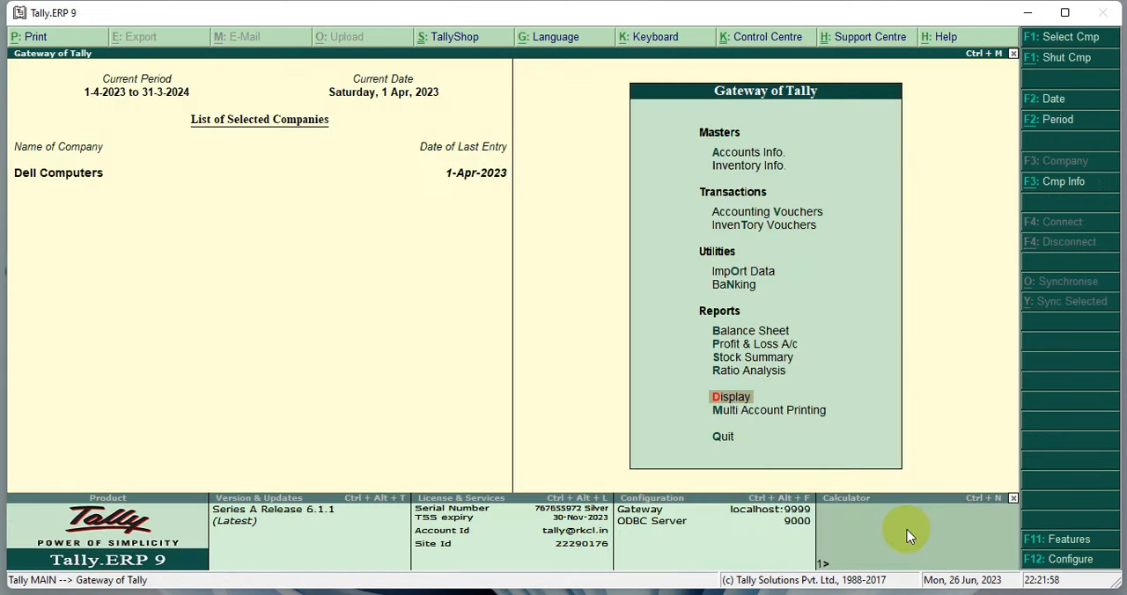
# Step: Start a receipt voucher with Cash as the receiving account
pyautogui.press('Up')
pyautogui.press('Up')
pyautogui.press('Up')
pyautogui.press('Up')
pyautogui.press('Up')
pyautogui.press('Up')
pyautogui.press('Up')
pyautogui.press('Up')
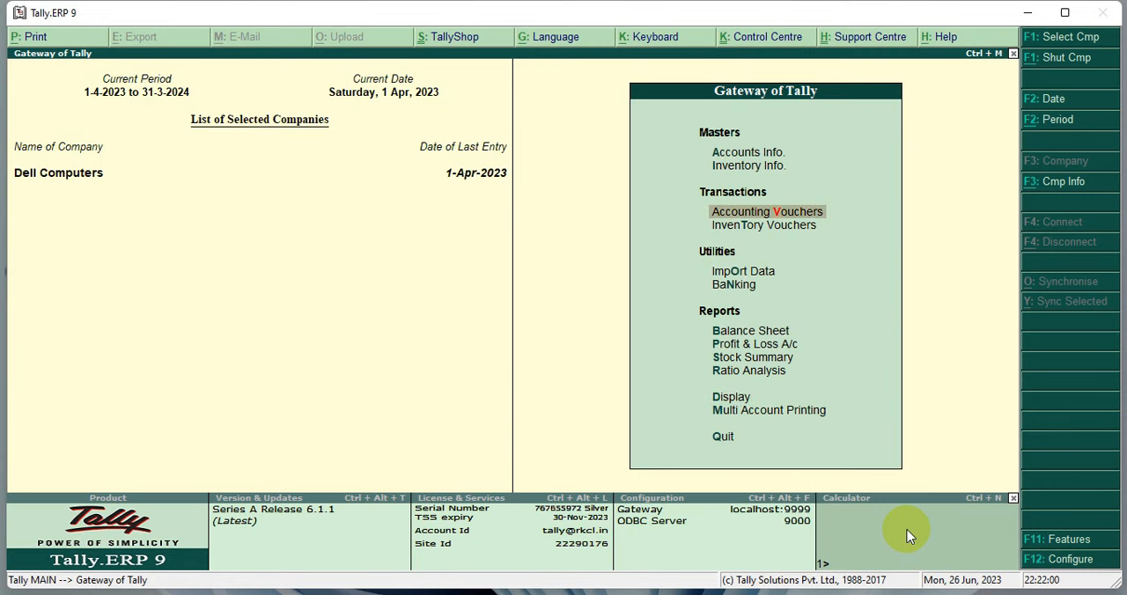
pyautogui.press('Return')
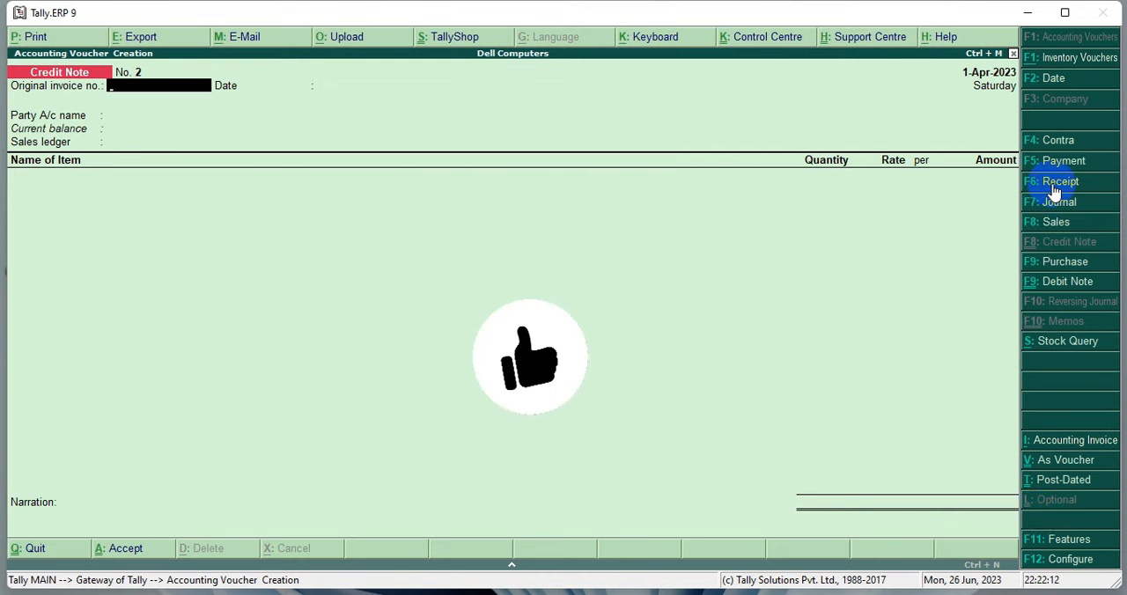
pyautogui.click(1057, 182)
pyautogui.write('C')
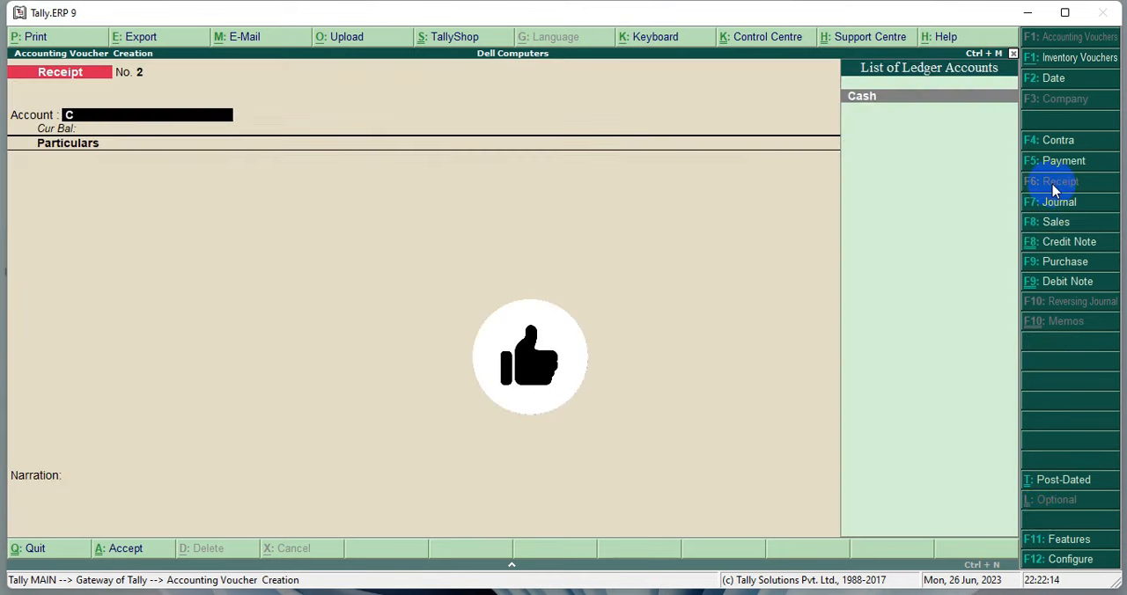
pyautogui.press('Return')
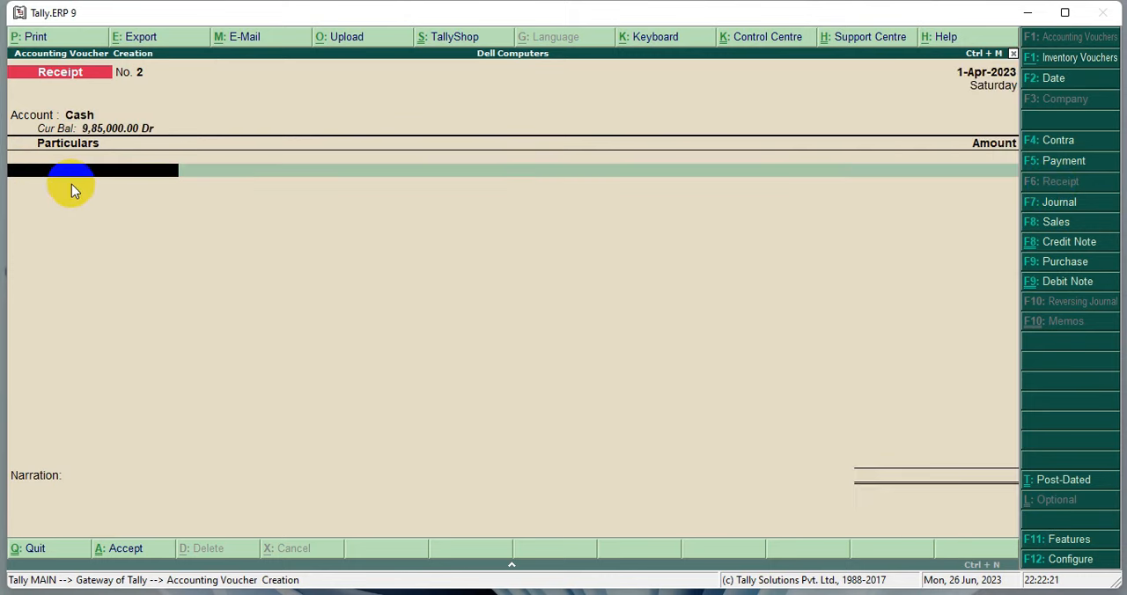
# Step: Enter the customer's ledger in the receipt's particulars with an amount of 12500
pyautogui.write('Nish')
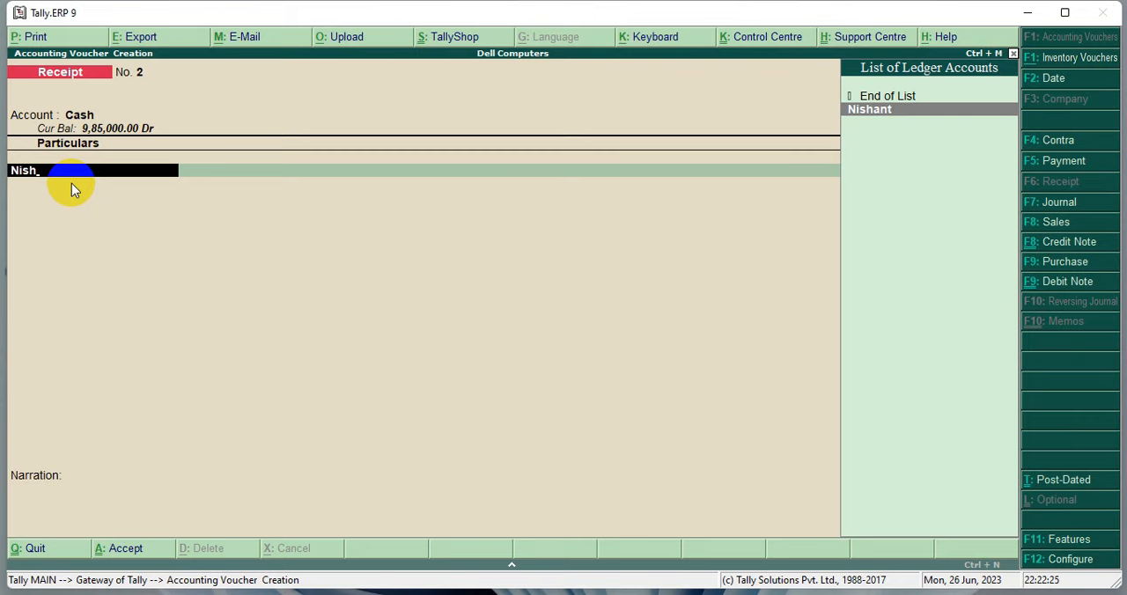
pyautogui.press('Return')
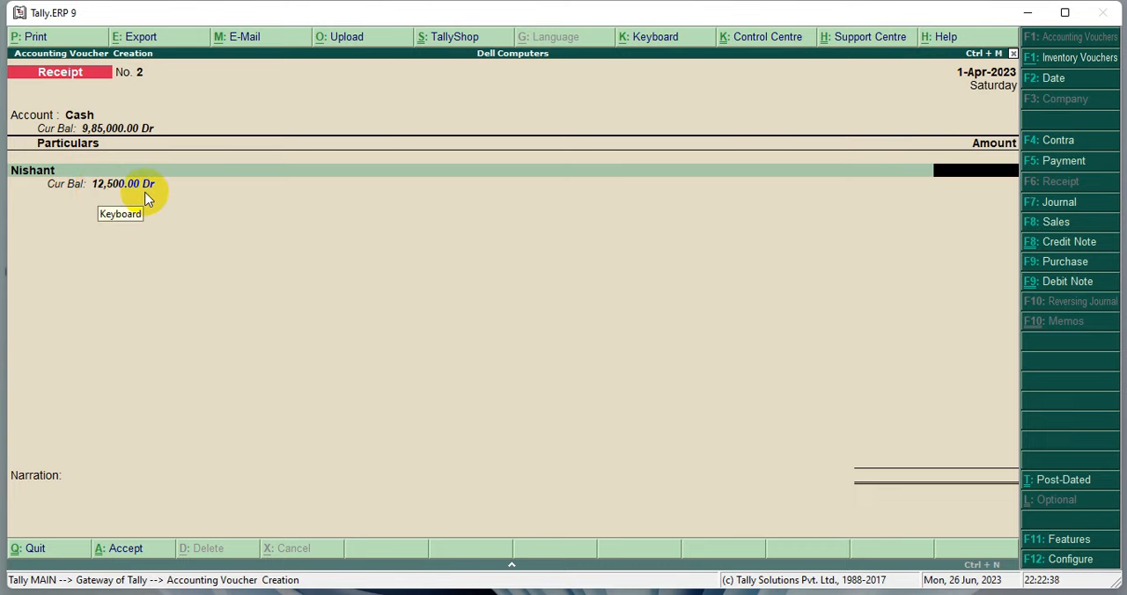
pyautogui.write('12500')
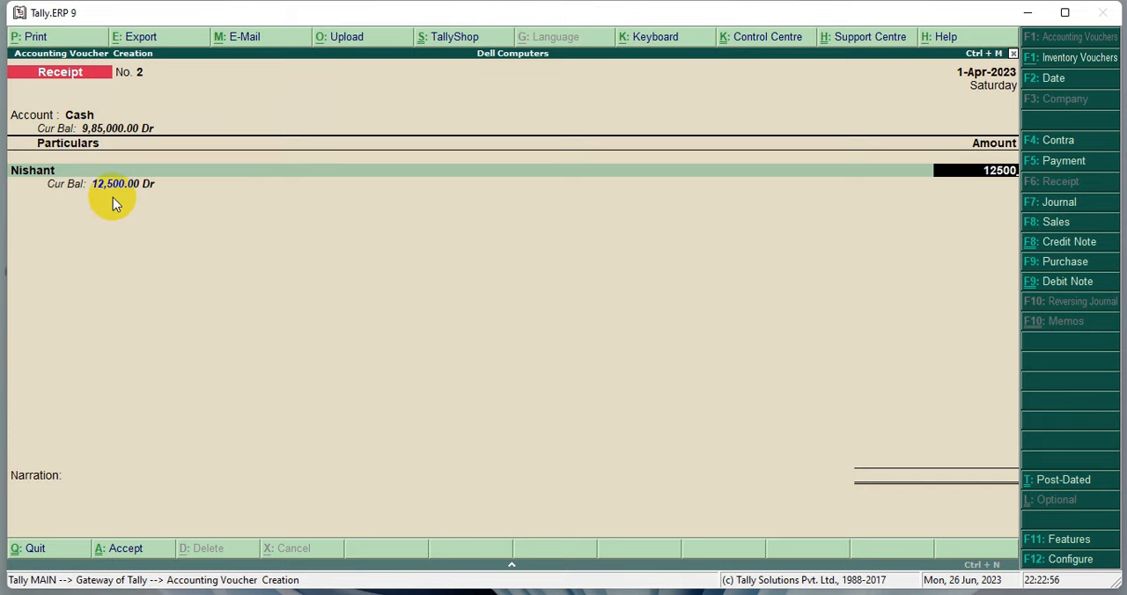
pyautogui.press('Return')
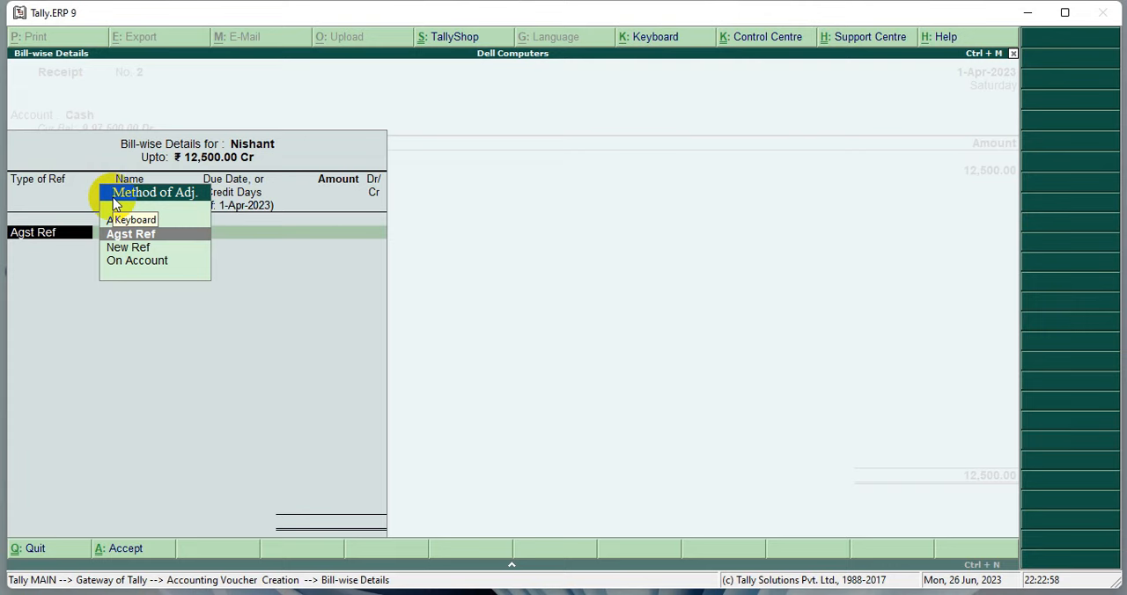
# Step: Allocate the receipt as Agst Ref to the customer's pending bill 1 for 12,500.00 Cr
pyautogui.click(205, 239)
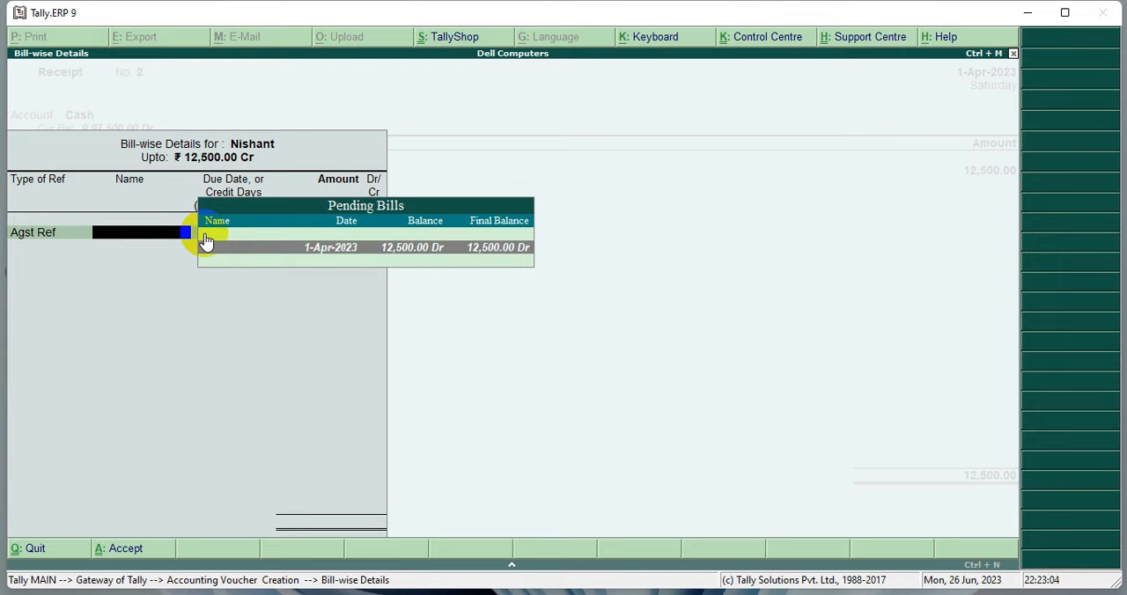
pyautogui.click(455, 262)
pyautogui.press('Return')
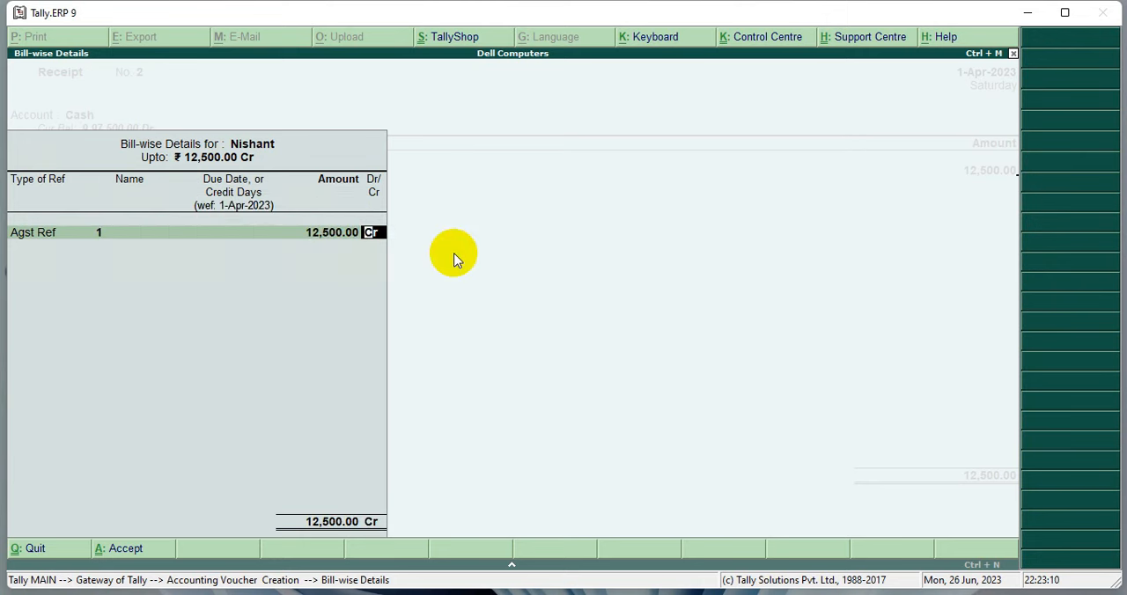
pyautogui.press('Return')
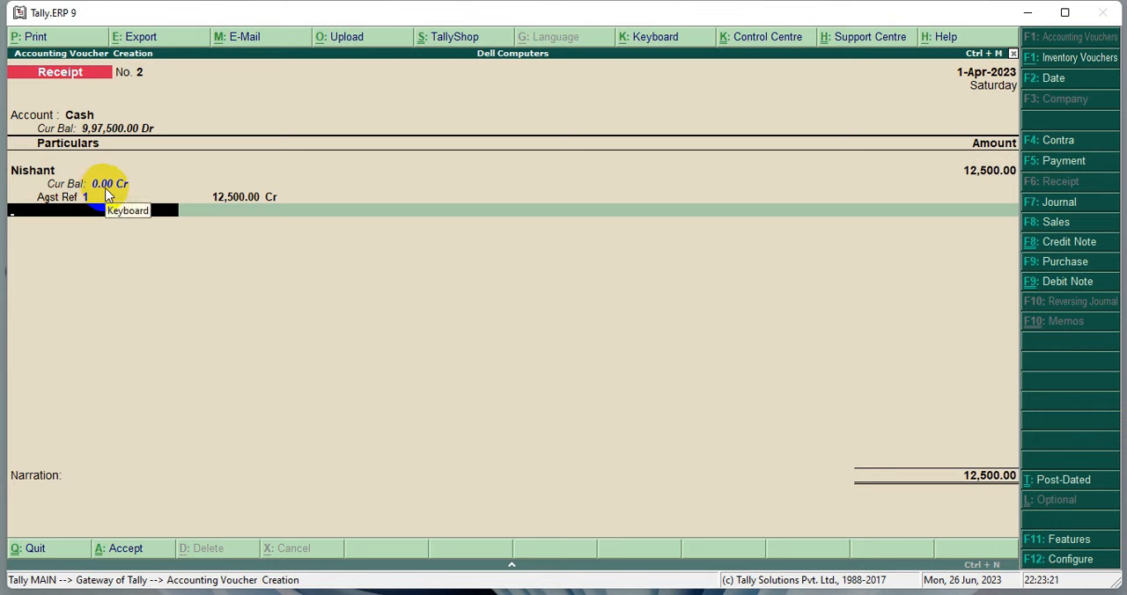
# Step: Save the cash receipt voucher without a narration and return to the Gateway of Tally
pyautogui.press('Return')
pyautogui.press('Return')
pyautogui.press('Return')
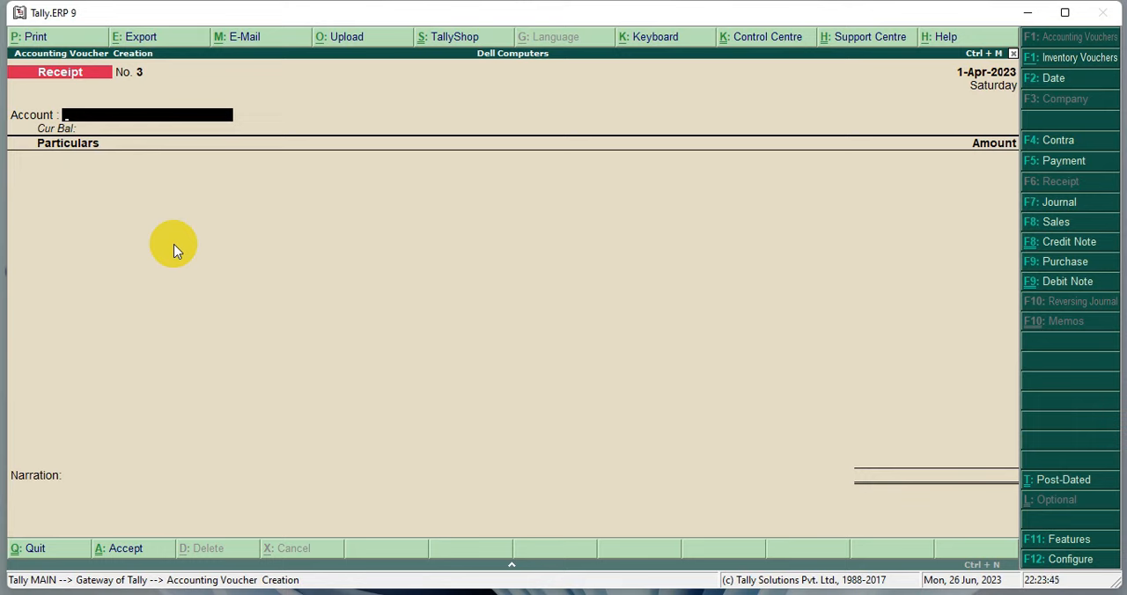
pyautogui.press('Escape')
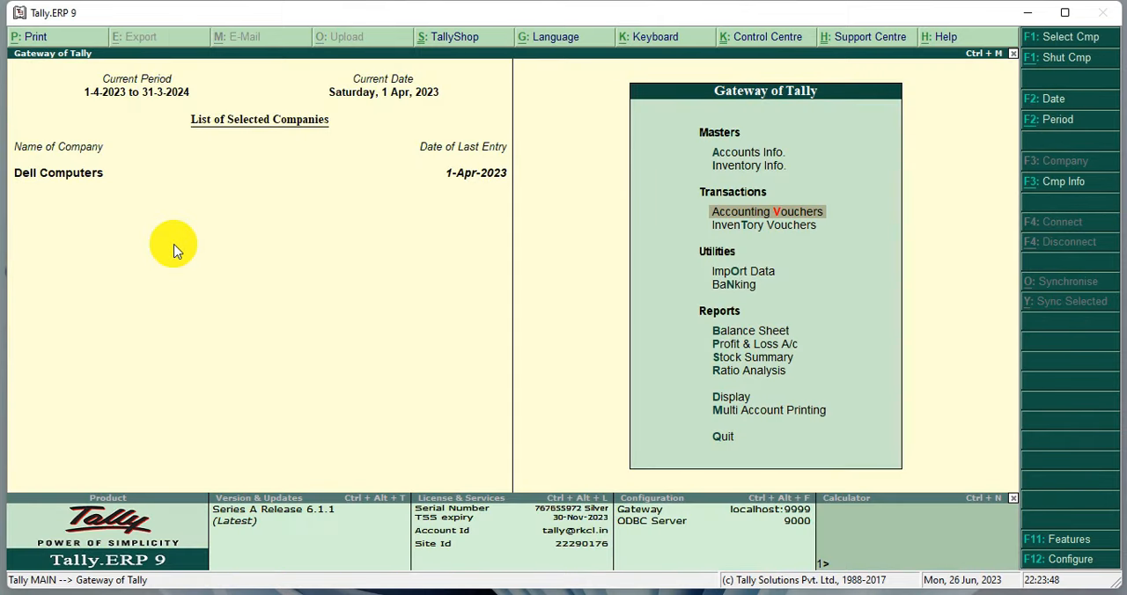
# Step: Open the Account Books among the display reports
pyautogui.press('Down')
pyautogui.press('Down')
pyautogui.press('Down')
pyautogui.press('Down')
pyautogui.press('Down')
pyautogui.press('Down')
pyautogui.press('Down')
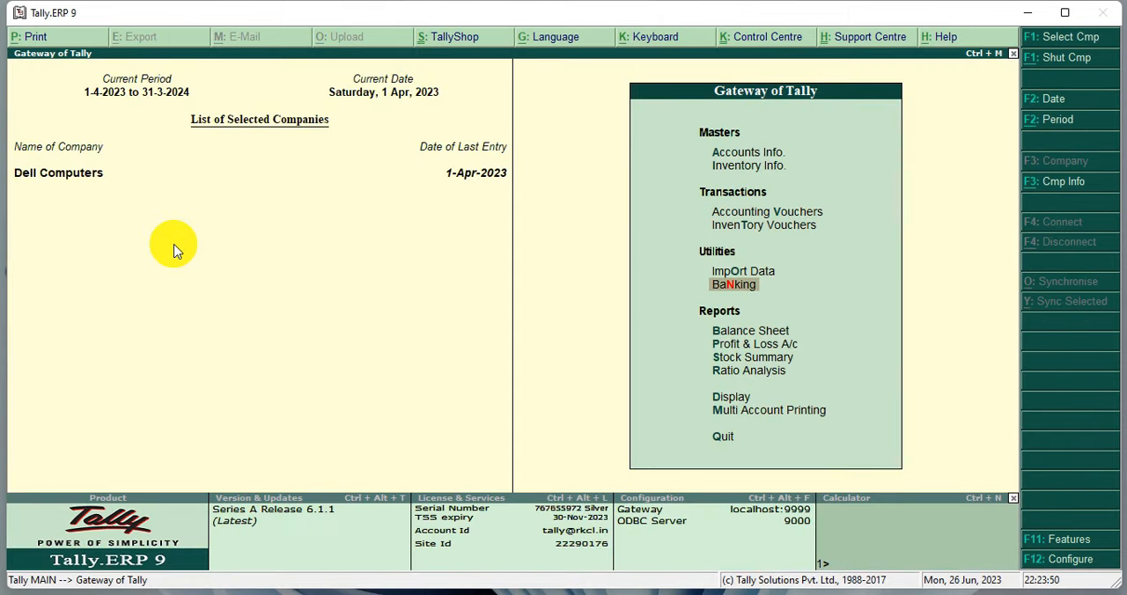
pyautogui.press('Down')
pyautogui.press('Return')
pyautogui.press('Down')
pyautogui.press('Down')
pyautogui.press('Return')
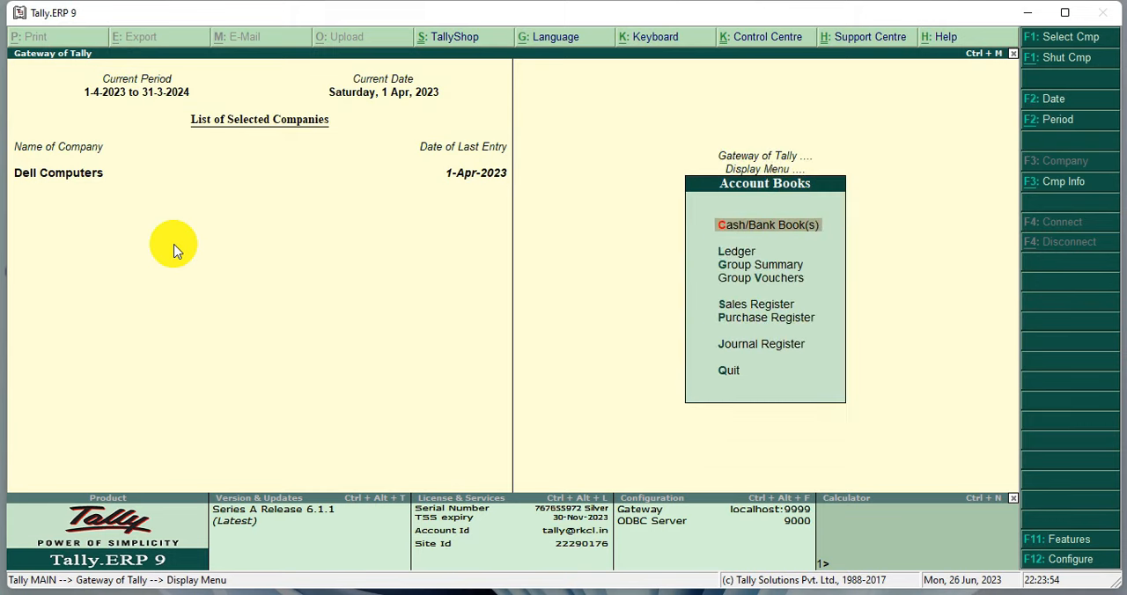
# Step: Open the customer's ledger to check the sale, sales return and cash receipt entries against the closing balance
pyautogui.press('Down')
pyautogui.press('Return')
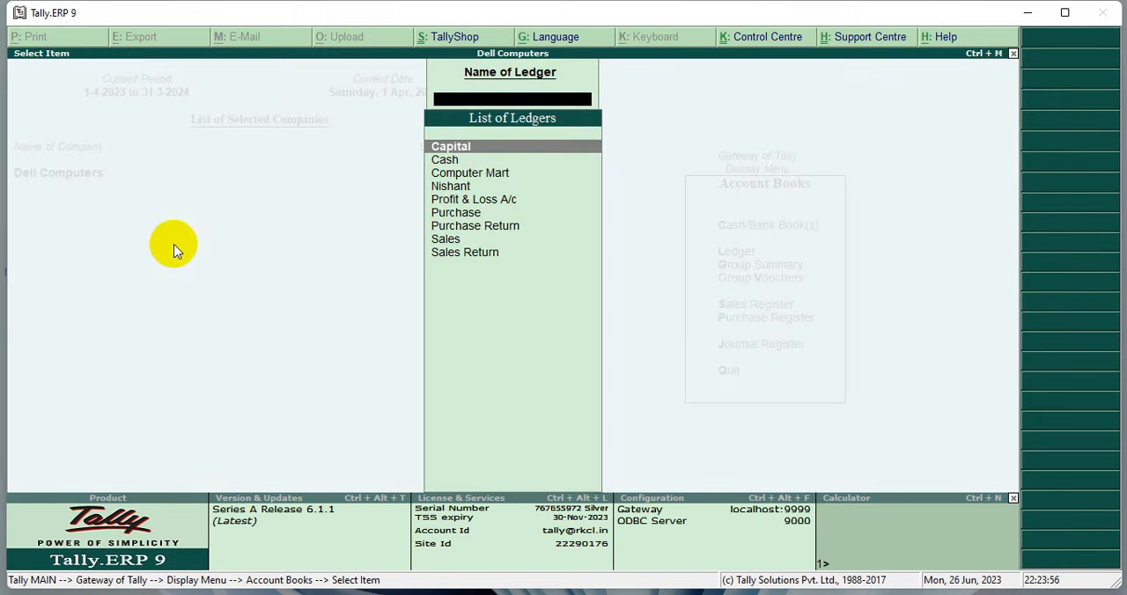
pyautogui.press('Down')
pyautogui.press('Down')
pyautogui.press('Down')
pyautogui.press('Return')
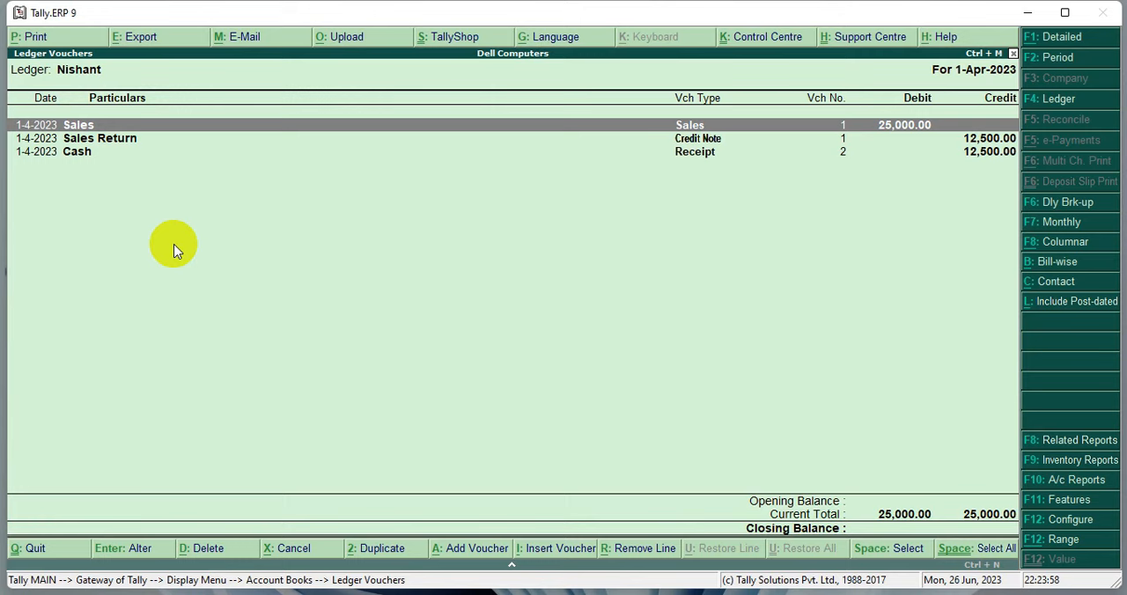